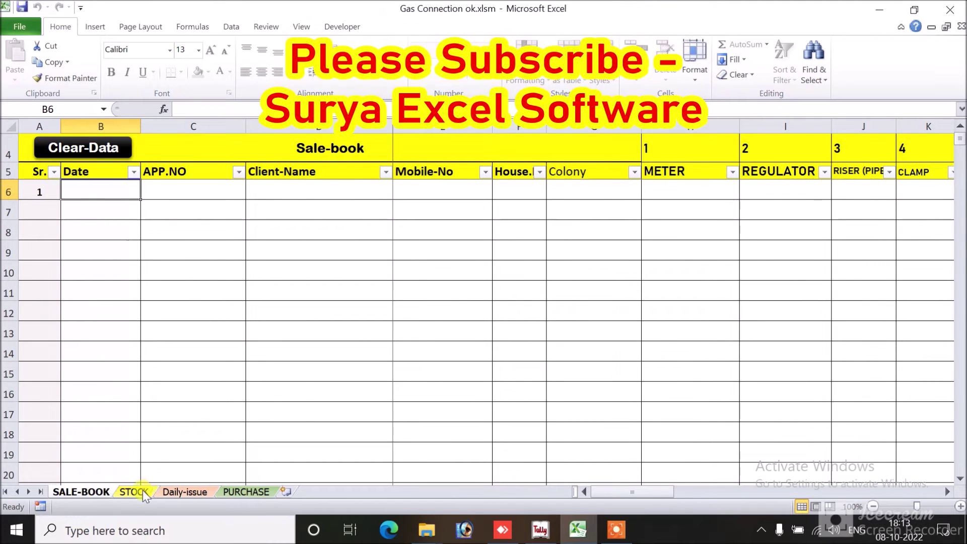
Look through the STOCK, Daily-issue and PURCHASE sheets, then return to SALE-BOOK
{"action": "left_click", "coordinate": [133, 492]}
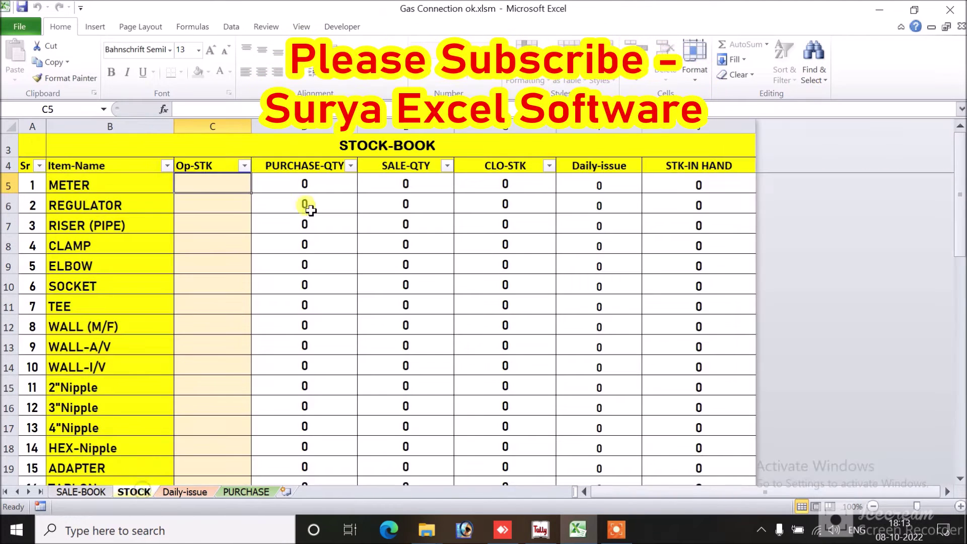
{"action": "left_click", "coordinate": [181, 492]}
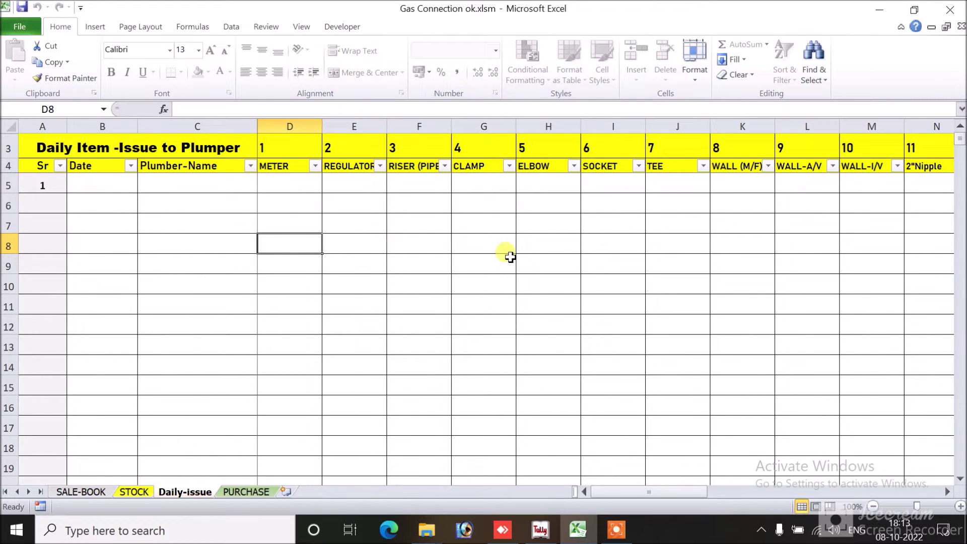
{"action": "left_click", "coordinate": [255, 492]}
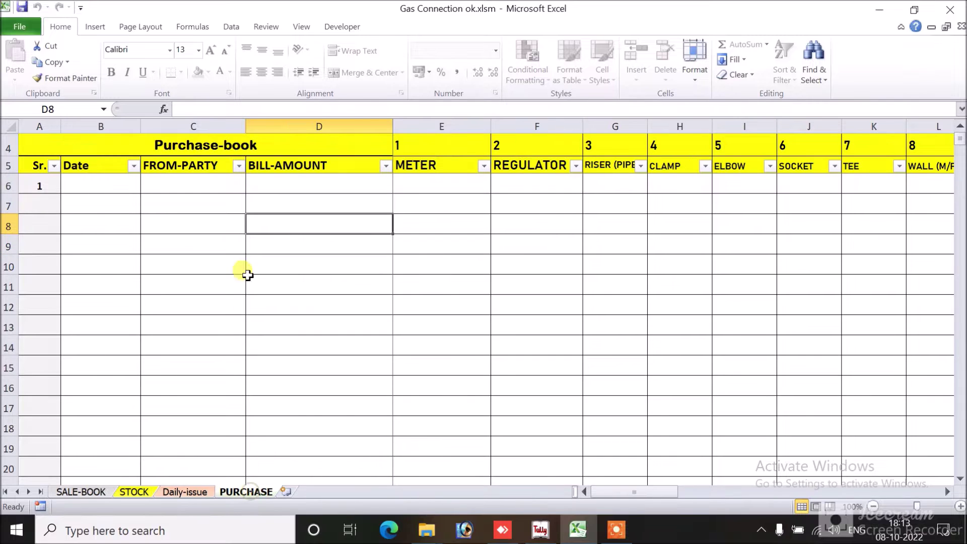
{"action": "left_click", "coordinate": [267, 186]}
{"action": "left_click", "coordinate": [207, 182]}
{"action": "left_click", "coordinate": [104, 181]}
{"action": "left_click", "coordinate": [78, 492]}
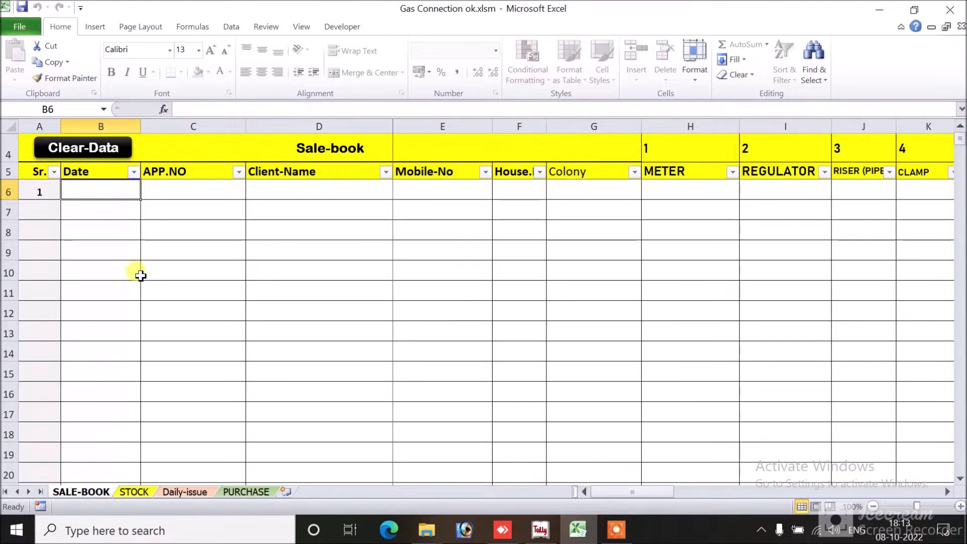
Enter sale date 12-Sep-22, the application number, the client's name and mobile number in row 6
{"action": "type", "text": "12-"}
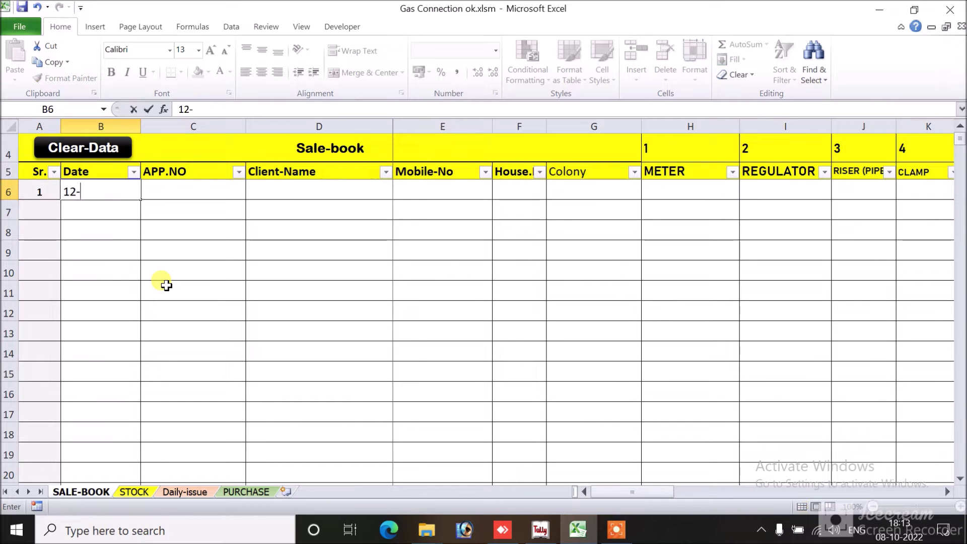
{"action": "type", "text": "SEP"}
{"action": "key", "text": "Tab"}
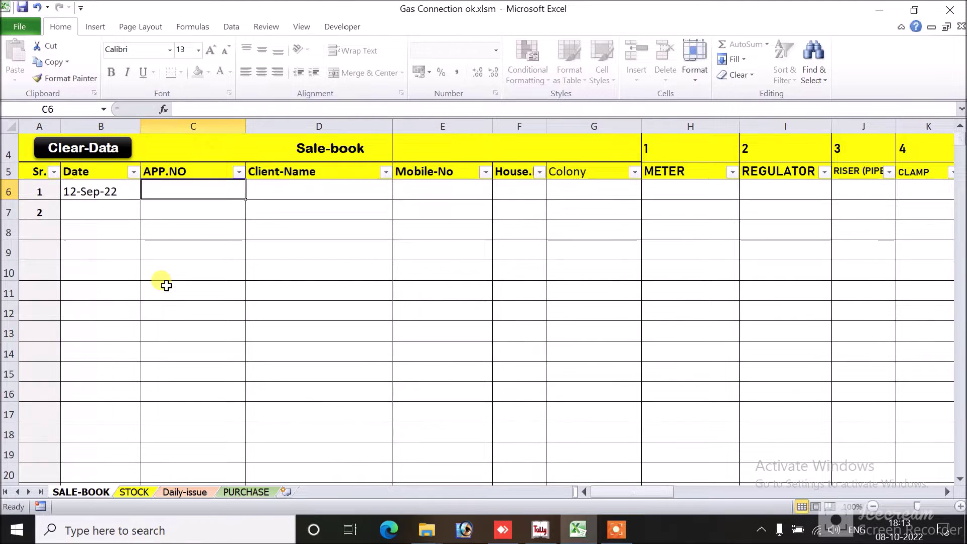
{"action": "type", "text": "124664"}
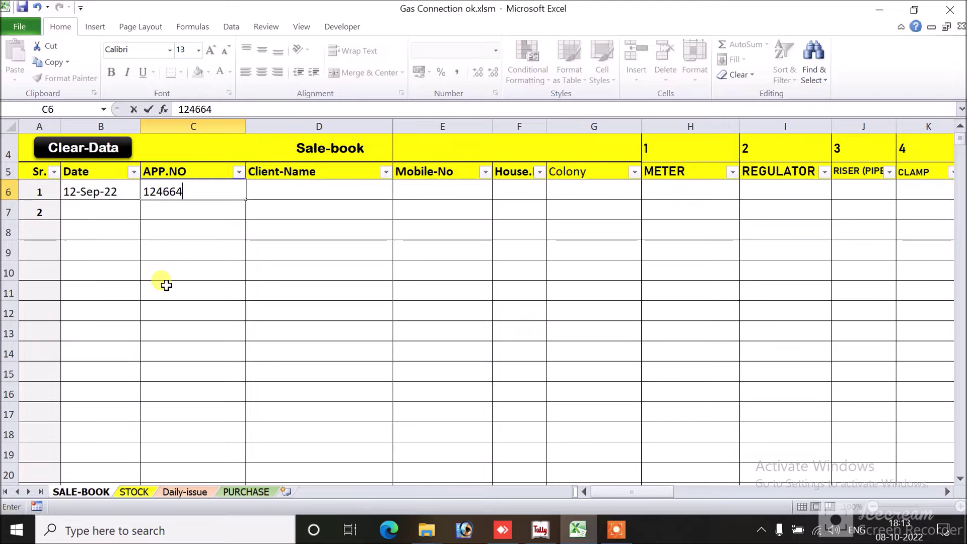
{"action": "key", "text": "Tab"}
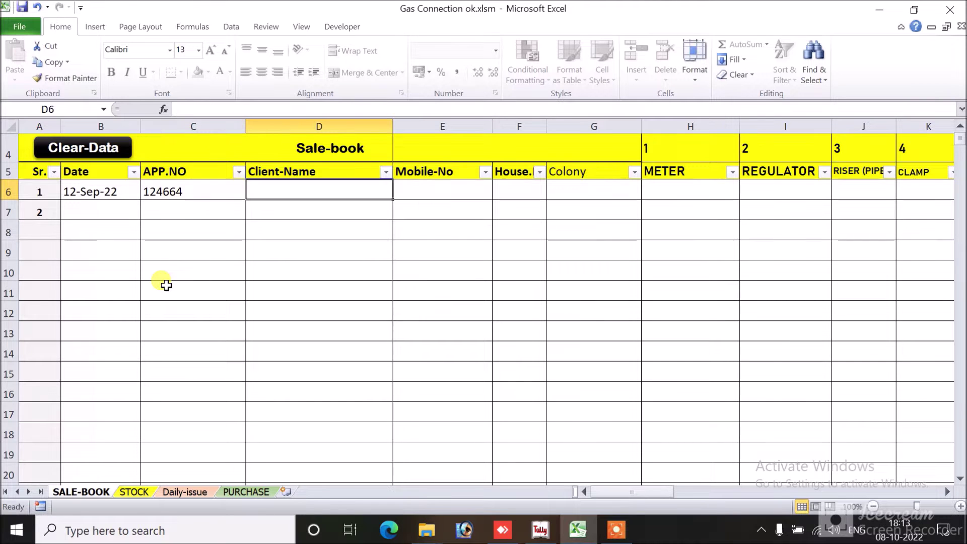
{"action": "type", "text": "RAMAN"}
{"action": "key", "text": "Tab"}
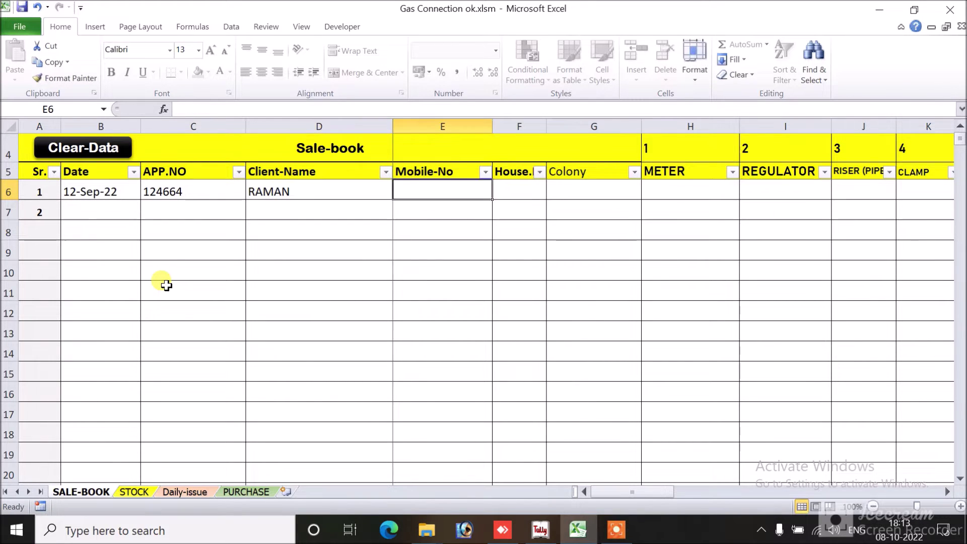
{"action": "type", "text": "44664"}
{"action": "key", "text": "Tab"}
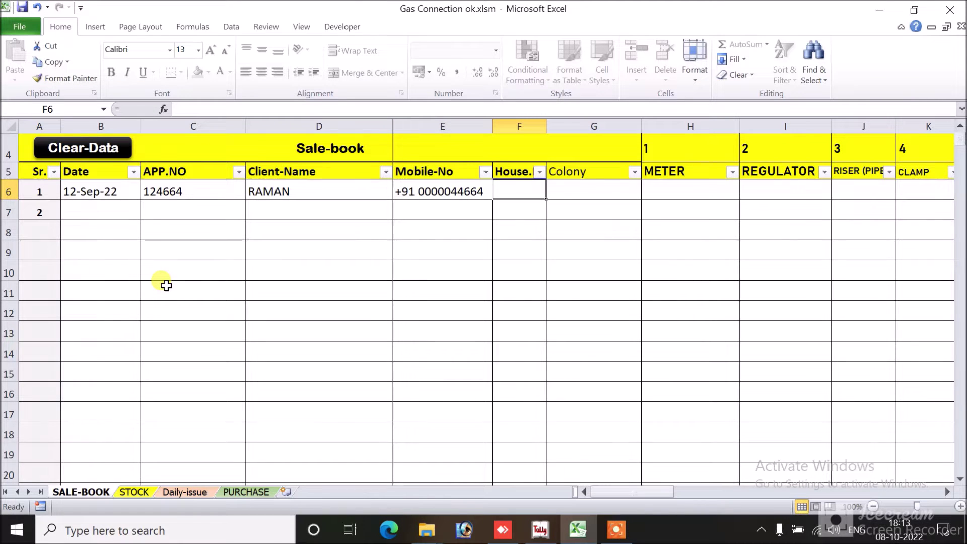
Add the client's house number, colony and meter number 4646646
{"action": "type", "text": "41"}
{"action": "key", "text": "Tab"}
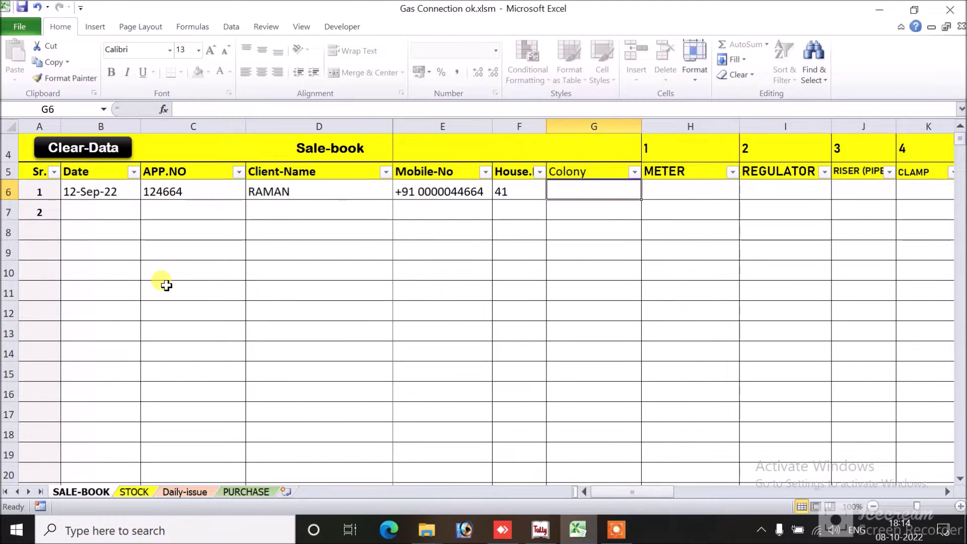
{"action": "type", "text": "RAM"}
{"action": "key", "text": "Tab"}
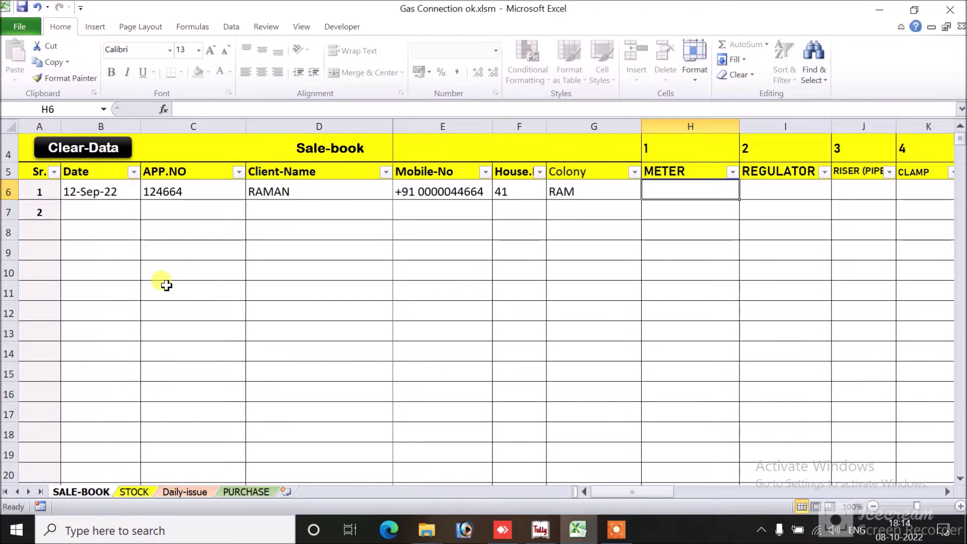
{"action": "type", "text": "4646646"}
{"action": "key", "text": "Tab"}
{"action": "key", "text": "Left"}
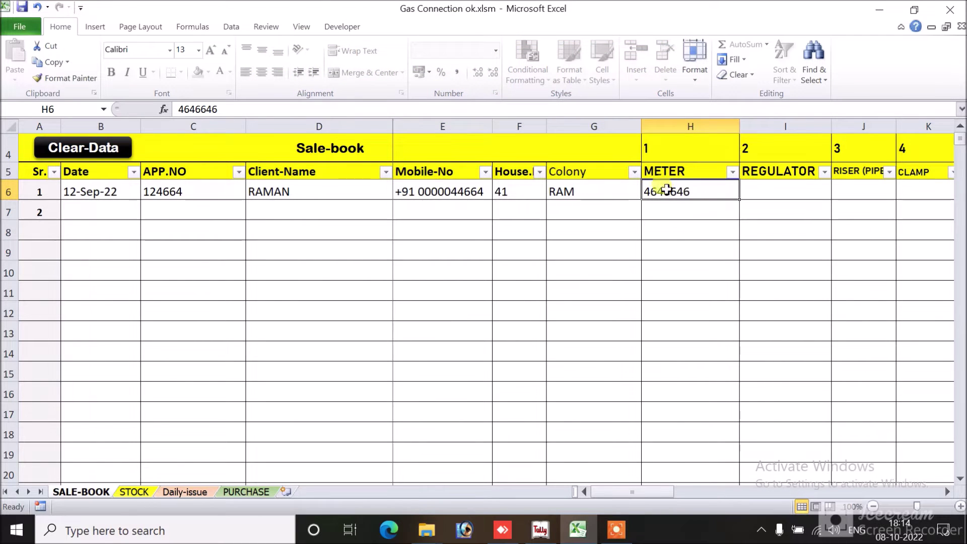
Enter regulator 1245646 and quantity 2 for RISER (PIPE), CLAMP, ELBOW and SOCKET
{"action": "left_click", "coordinate": [780, 192]}
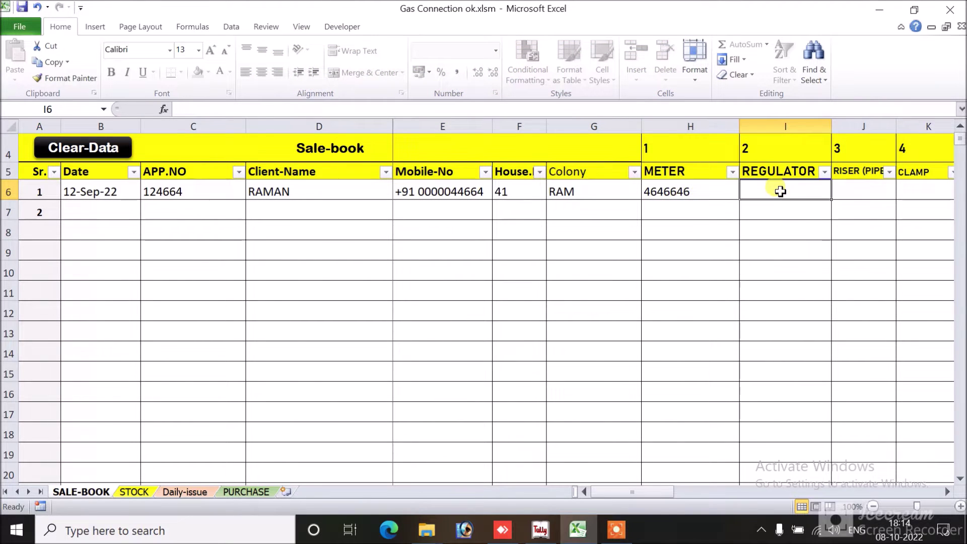
{"action": "type", "text": "1245646"}
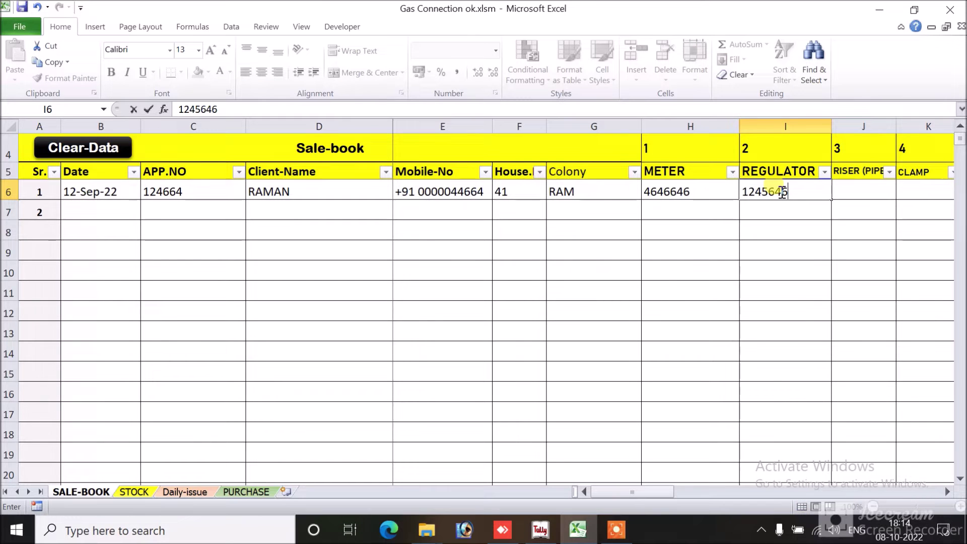
{"action": "key", "text": "Tab"}
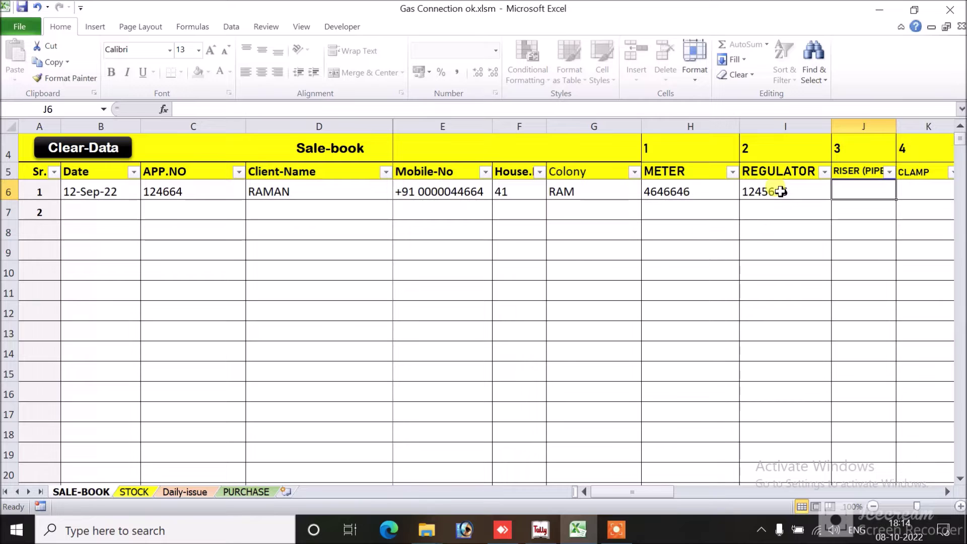
{"action": "type", "text": "2"}
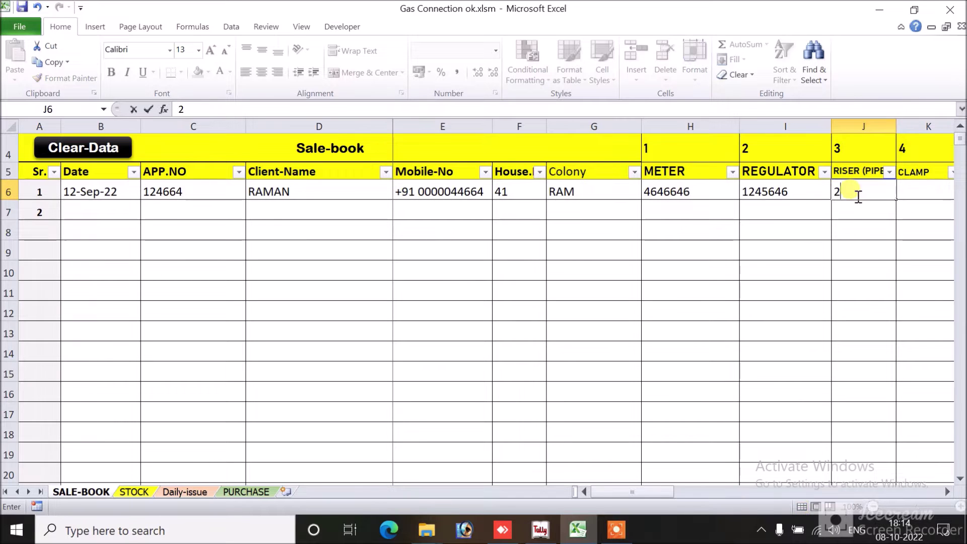
{"action": "key", "text": "Tab"}
{"action": "type", "text": "2"}
{"action": "key", "text": "Tab"}
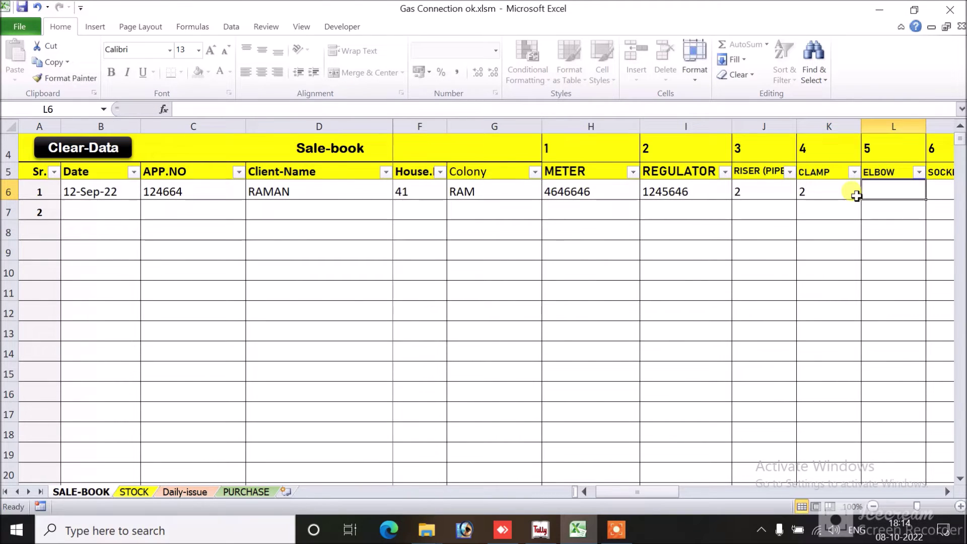
{"action": "type", "text": "2"}
{"action": "key", "text": "Tab"}
{"action": "type", "text": "2"}
{"action": "key", "text": "Tab"}
Enter quantity 2 for TEE through 3"Nipple and check the STOCK sheet totals
{"action": "type", "text": "2"}
{"action": "key", "text": "Tab"}
{"action": "type", "text": "2"}
{"action": "key", "text": "Tab"}
{"action": "type", "text": "2"}
{"action": "key", "text": "Tab"}
{"action": "type", "text": "2"}
{"action": "key", "text": "Tab"}
{"action": "type", "text": "2"}
{"action": "key", "text": "Tab"}
{"action": "type", "text": "2"}
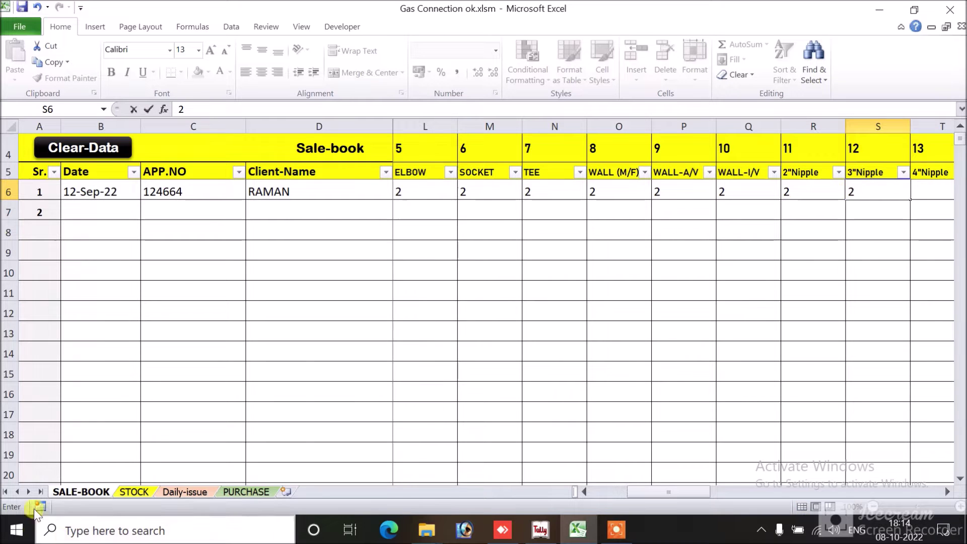
{"action": "left_click", "coordinate": [134, 491]}
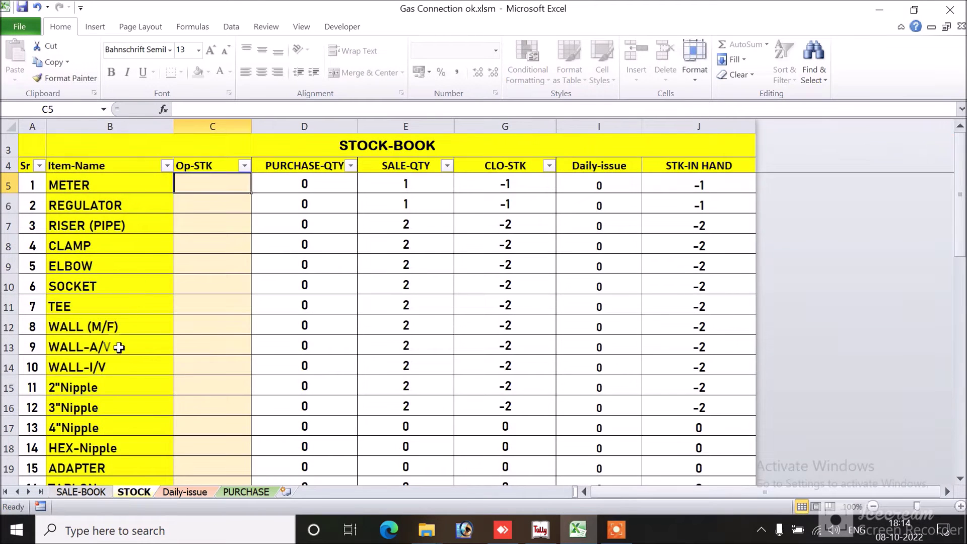
{"action": "scroll", "coordinate": [125, 393], "scroll_direction": "down", "scroll_amount": 1}
{"action": "scroll", "coordinate": [126, 394], "scroll_direction": "up", "scroll_amount": 1}
{"action": "left_click", "coordinate": [98, 493]}
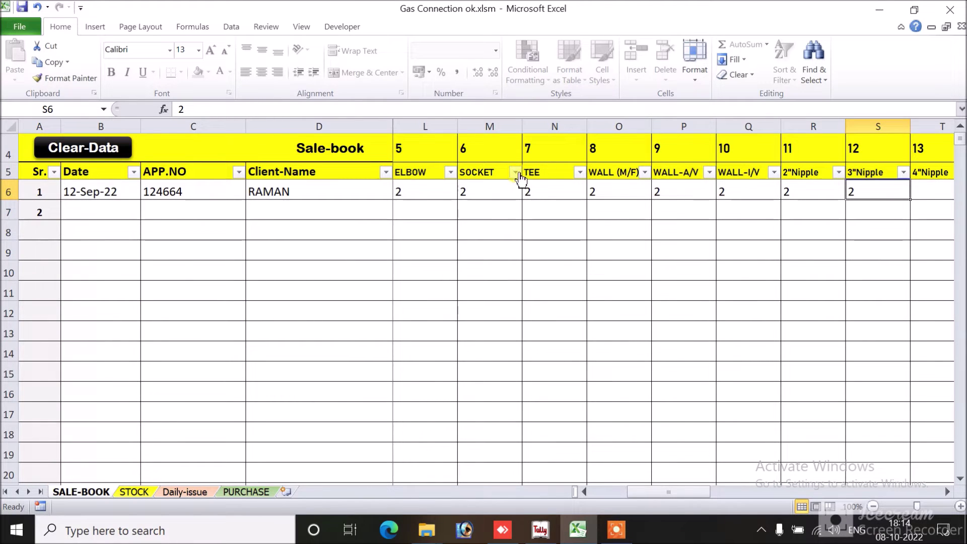
{"action": "left_click", "coordinate": [193, 492]}
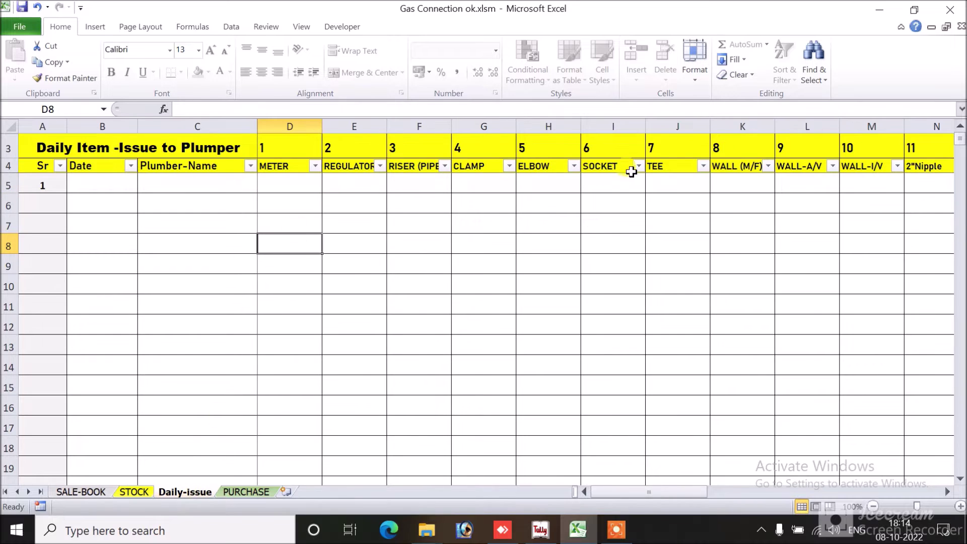
{"action": "left_click", "coordinate": [264, 492]}
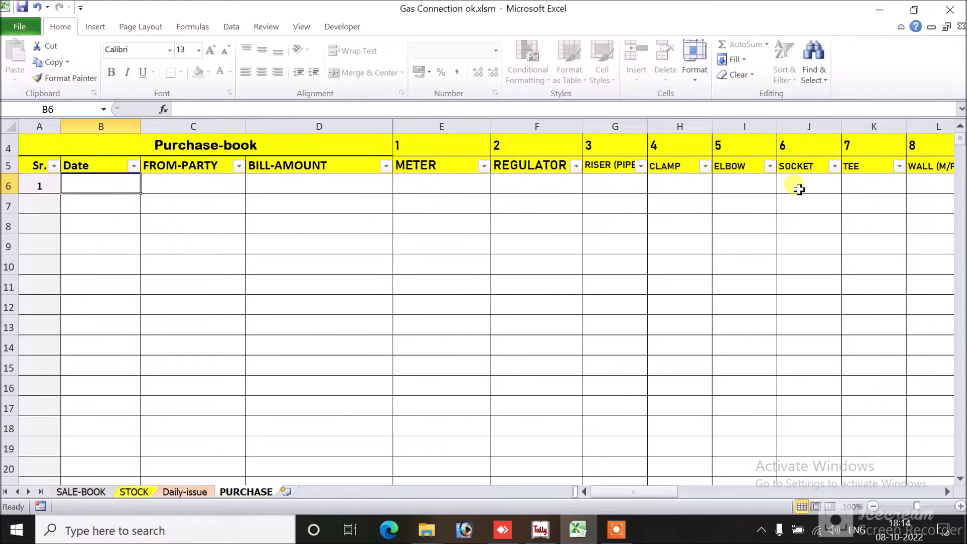
{"action": "left_click", "coordinate": [136, 491]}
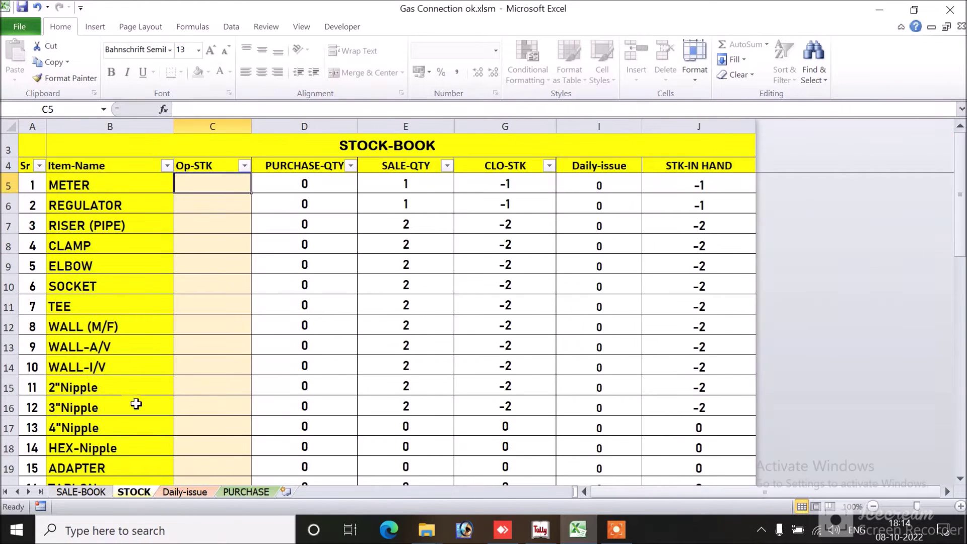
{"action": "left_click", "coordinate": [103, 492]}
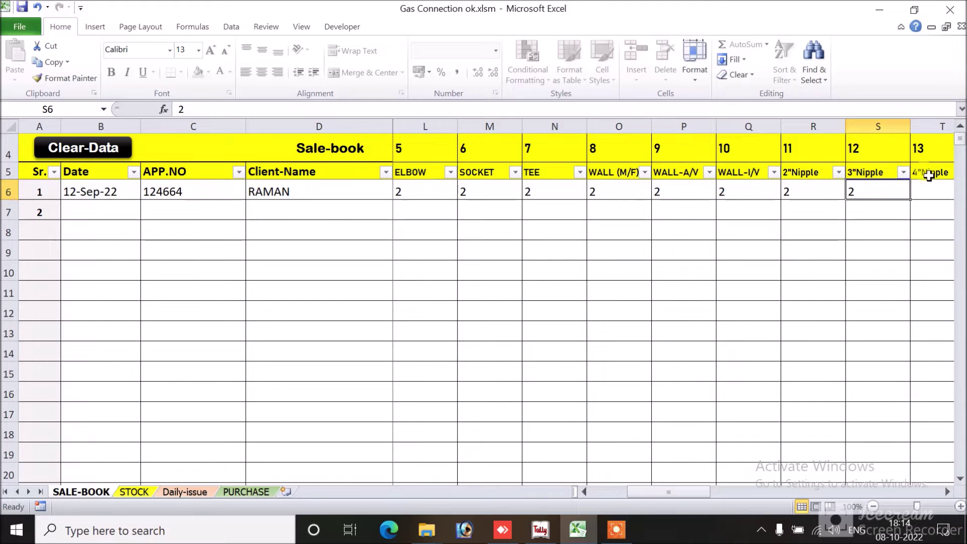
Enter the plumber, Tasting and TPI names at the end of sale row 6, then view STOCK
{"action": "key", "text": "Right"}
{"action": "key", "text": "Right"}
{"action": "key", "text": "Right"}
{"action": "key", "text": "Right"}
{"action": "key", "text": "Right"}
{"action": "key", "text": "Right"}
{"action": "key", "text": "Right"}
{"action": "key", "text": "Right"}
{"action": "key", "text": "Right"}
{"action": "key", "text": "Right"}
{"action": "key", "text": "Right"}
{"action": "key", "text": "Right"}
{"action": "key", "text": "Right"}
{"action": "key", "text": "Right"}
{"action": "key", "text": "Right"}
{"action": "key", "text": "Right"}
{"action": "key", "text": "Right"}
{"action": "key", "text": "Right"}
{"action": "key", "text": "Right"}
{"action": "key", "text": "Right"}
{"action": "key", "text": "Right"}
{"action": "key", "text": "Right"}
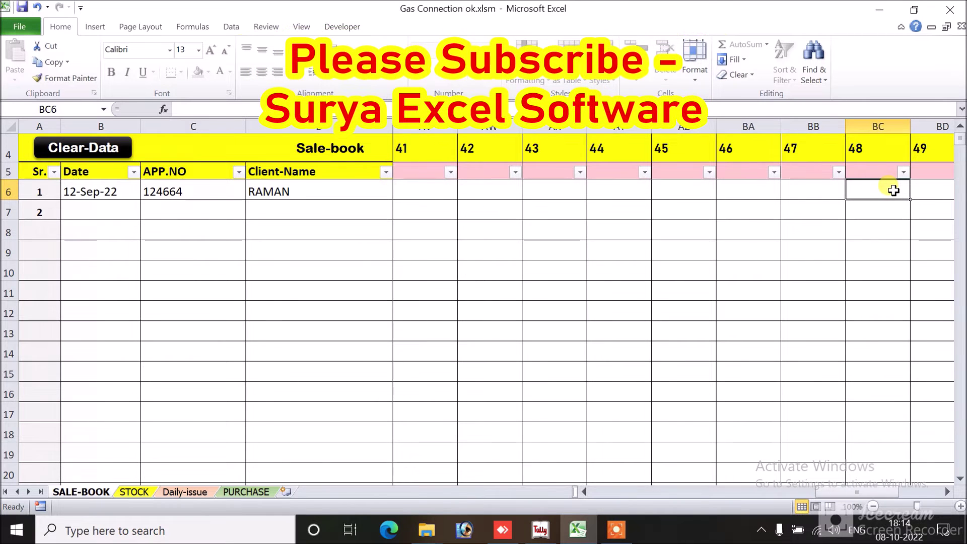
{"action": "key", "text": "Right"}
{"action": "key", "text": "Right"}
{"action": "key", "text": "Right"}
{"action": "key", "text": "Left"}
{"action": "key", "text": "Left"}
{"action": "key", "text": "Left"}
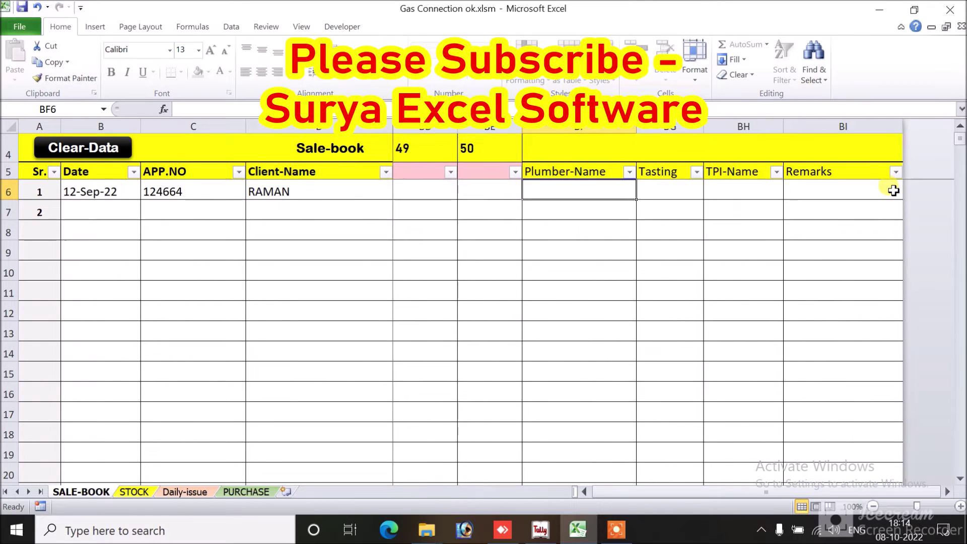
{"action": "type", "text": "SAD"}
{"action": "key", "text": "Right"}
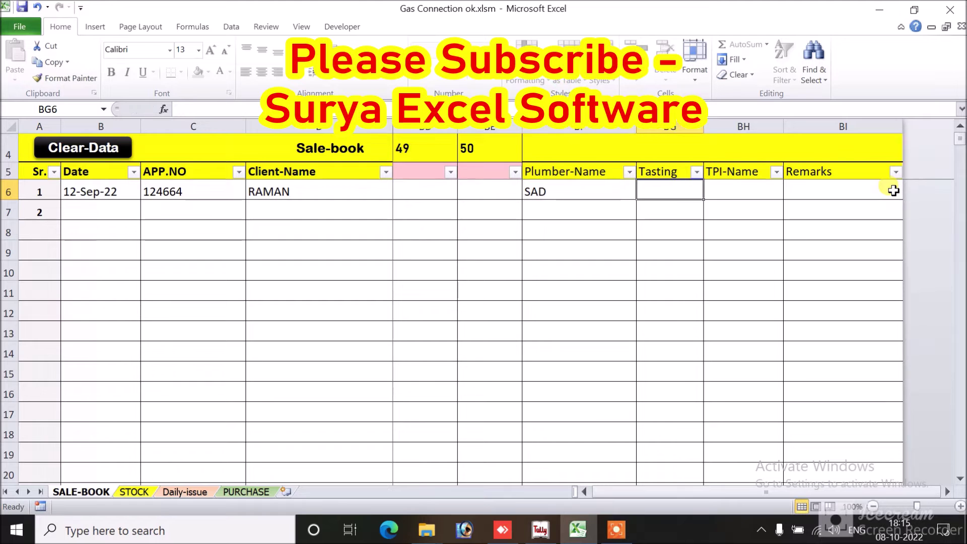
{"action": "type", "text": "DAS"}
{"action": "key", "text": "Right"}
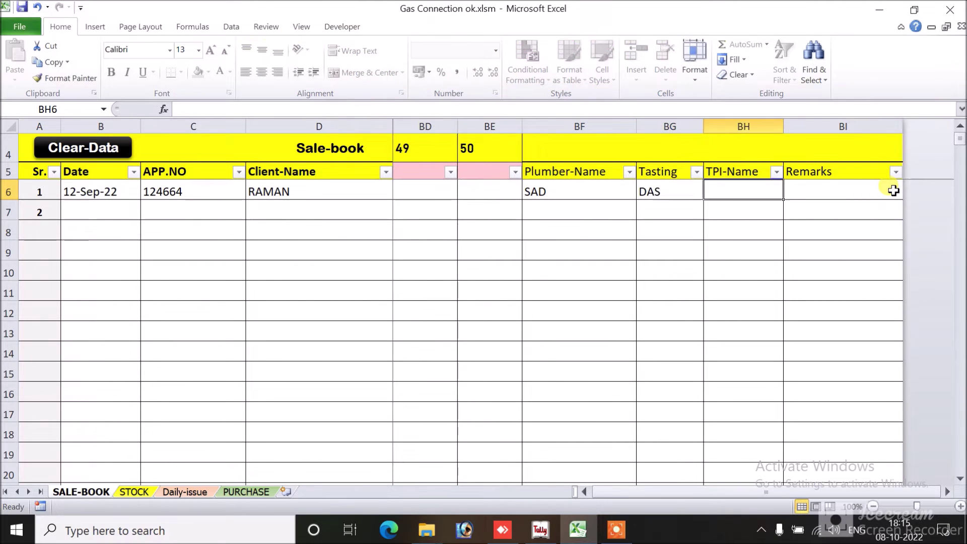
{"action": "type", "text": "DAD"}
{"action": "key", "text": "Right"}
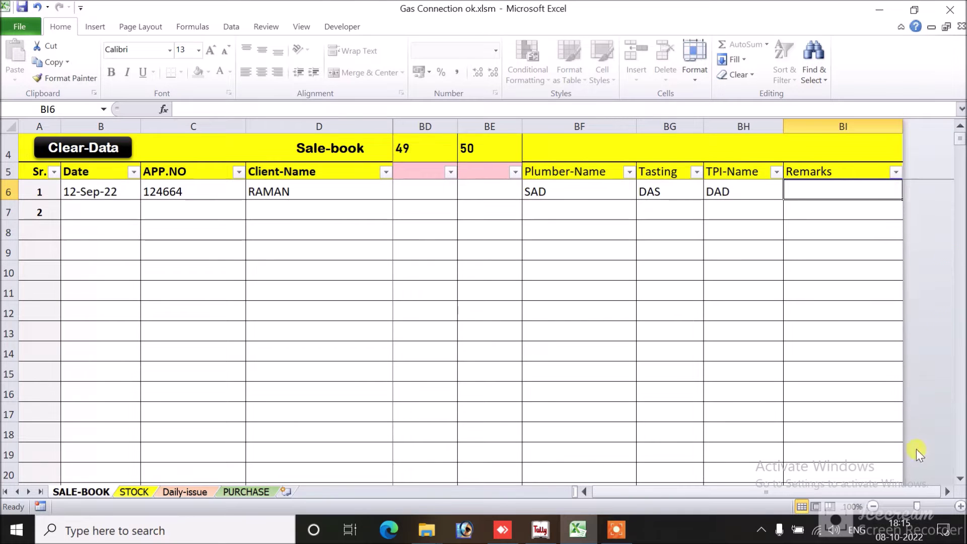
{"action": "left_click_drag", "start_coordinate": [765, 491], "coordinate": [611, 489]}
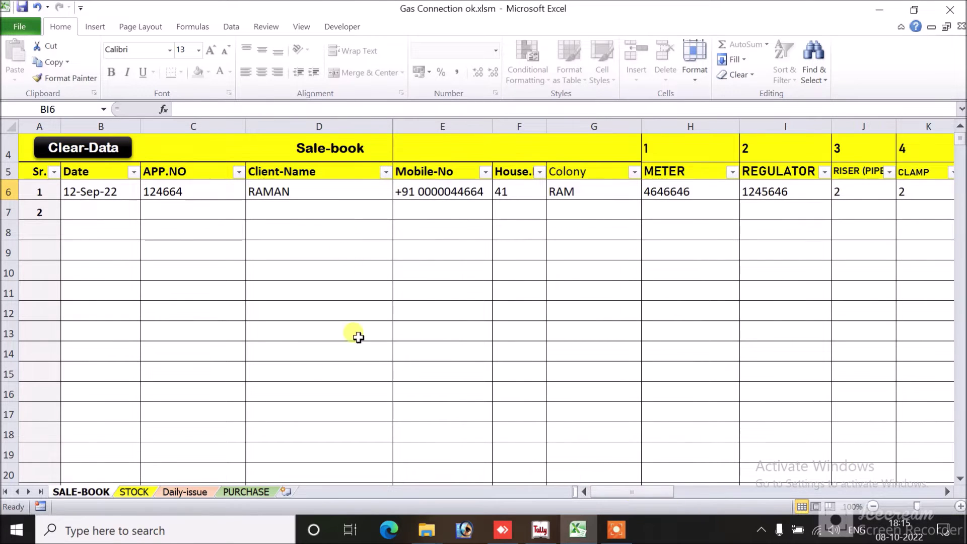
{"action": "left_click", "coordinate": [136, 491]}
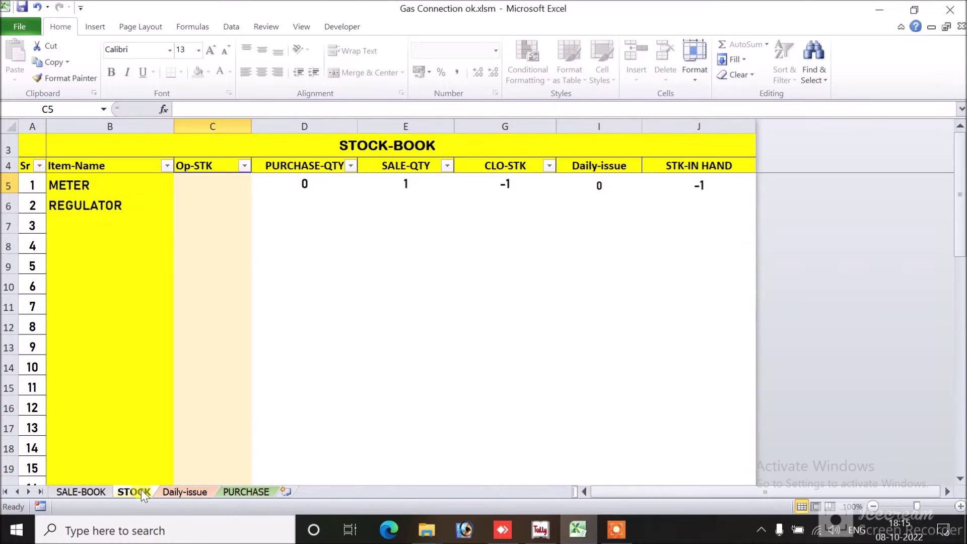
Review the sale quantities for METER, REGULATOR, RISER (PIPE), CLAMP and ELBOW on STOCK
{"action": "left_click", "coordinate": [412, 187]}
{"action": "left_click", "coordinate": [398, 205]}
{"action": "left_click", "coordinate": [399, 223]}
{"action": "left_click", "coordinate": [397, 238]}
{"action": "left_click", "coordinate": [394, 259]}
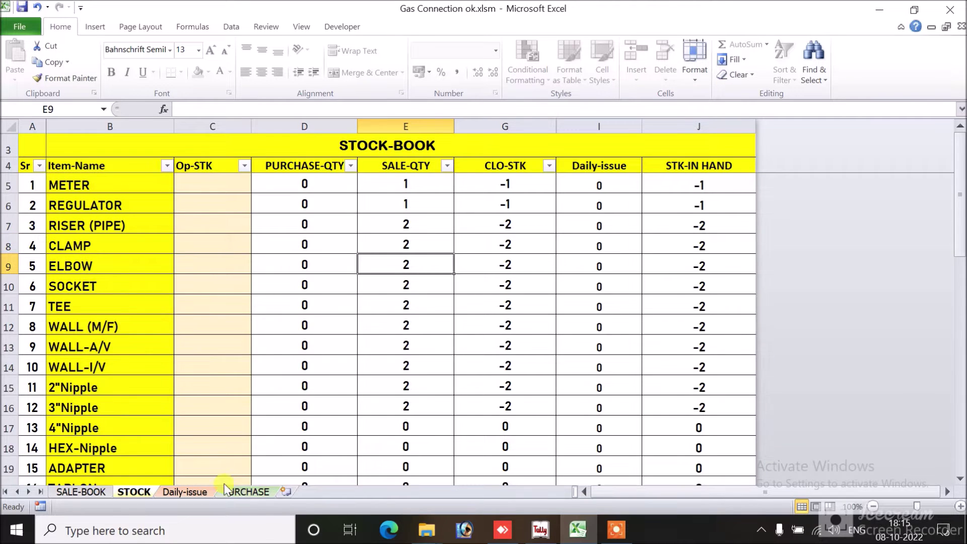
Fill opening stock 10 down the Op-STK column from METER to BIT-2.5M
{"action": "left_click", "coordinate": [228, 189]}
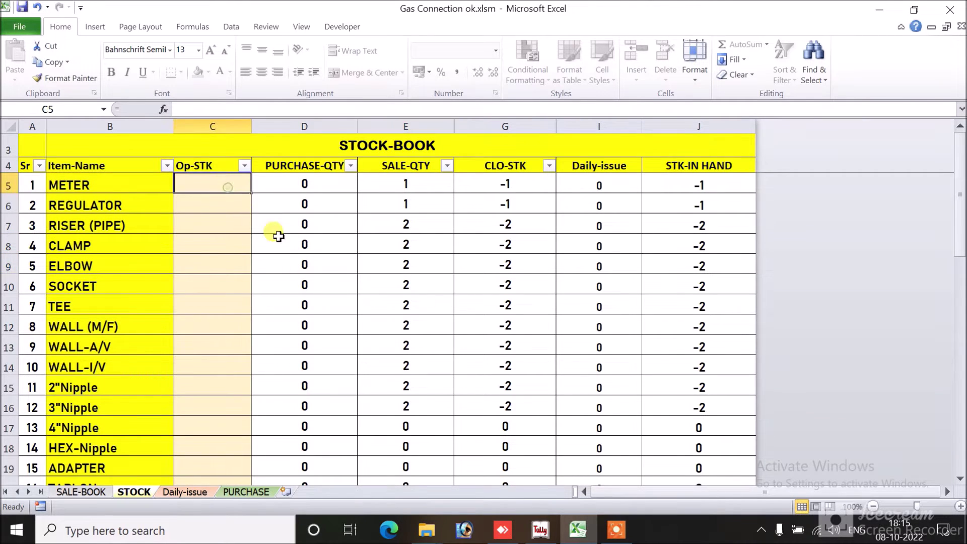
{"action": "type", "text": "10"}
{"action": "key", "text": "Return"}
{"action": "key", "text": "Up"}
{"action": "key", "text": "shift+Down"}
{"action": "left_click_drag", "start_coordinate": [278, 236], "coordinate": [249, 479]}
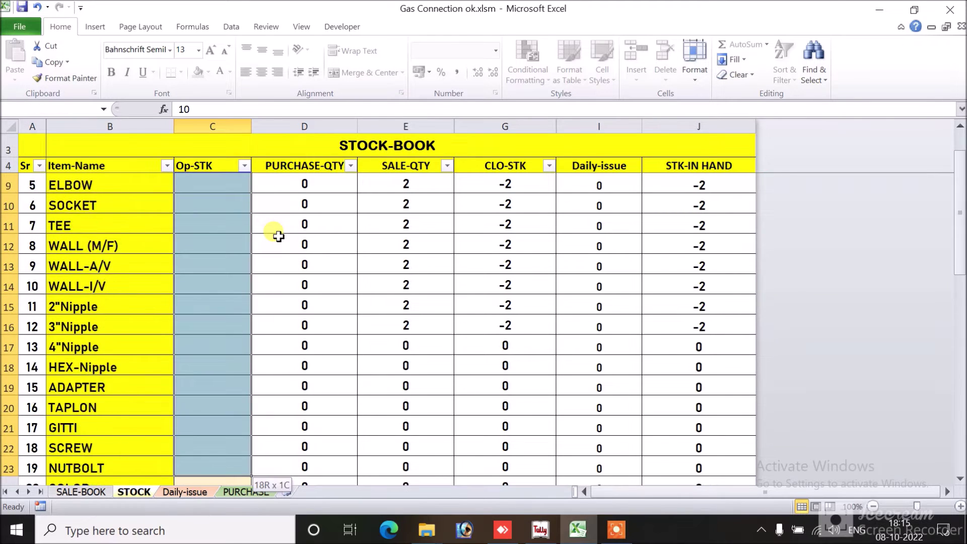
{"action": "left_click_drag", "start_coordinate": [250, 479], "coordinate": [250, 481]}
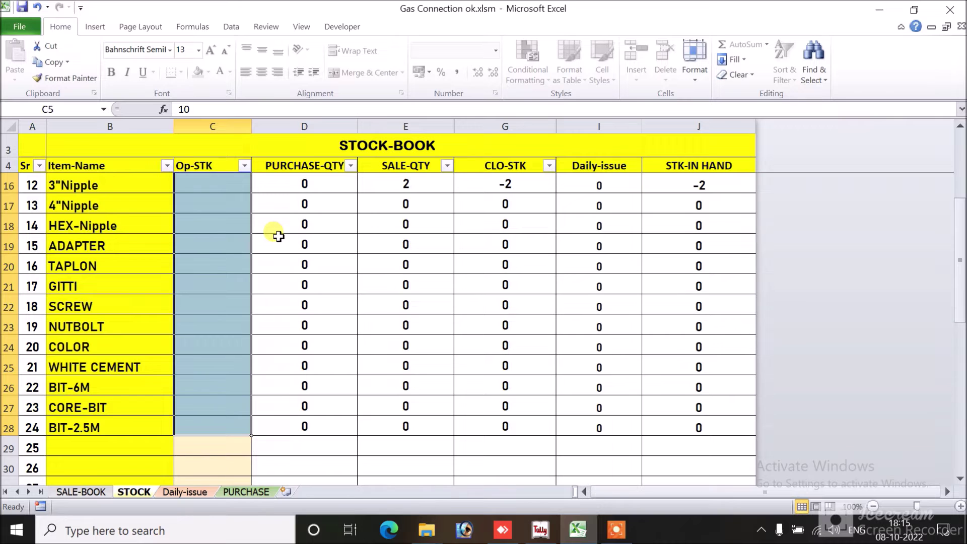
{"action": "key", "text": "ctrl+d"}
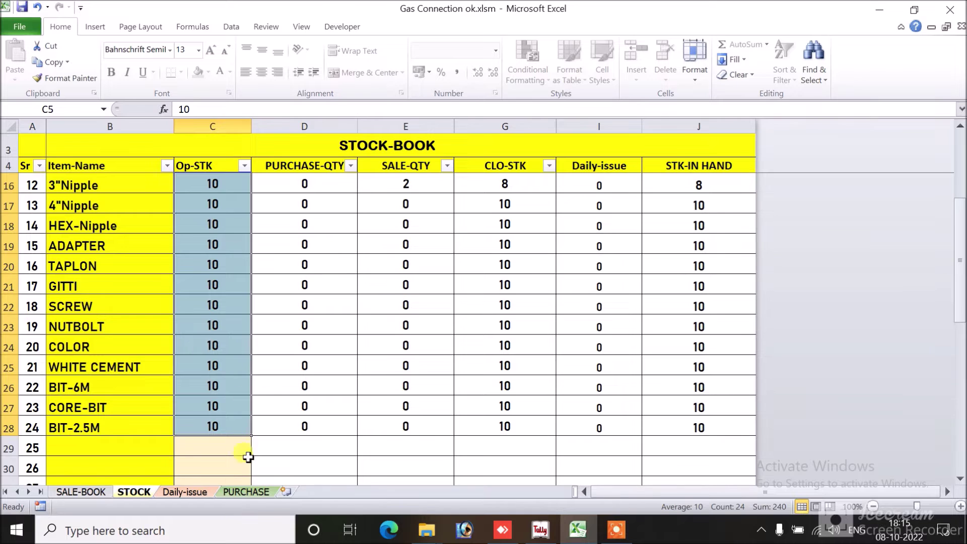
{"action": "left_click", "coordinate": [245, 492]}
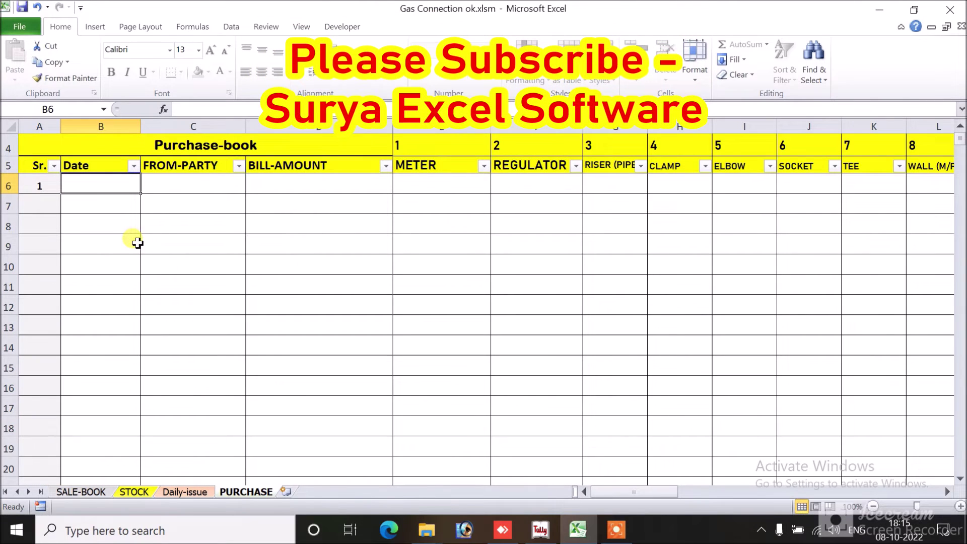
Enter purchase date 12-Sep-22, the supplier's name and bill amount 1245 in row 6
{"action": "type", "text": "12-SEP"}
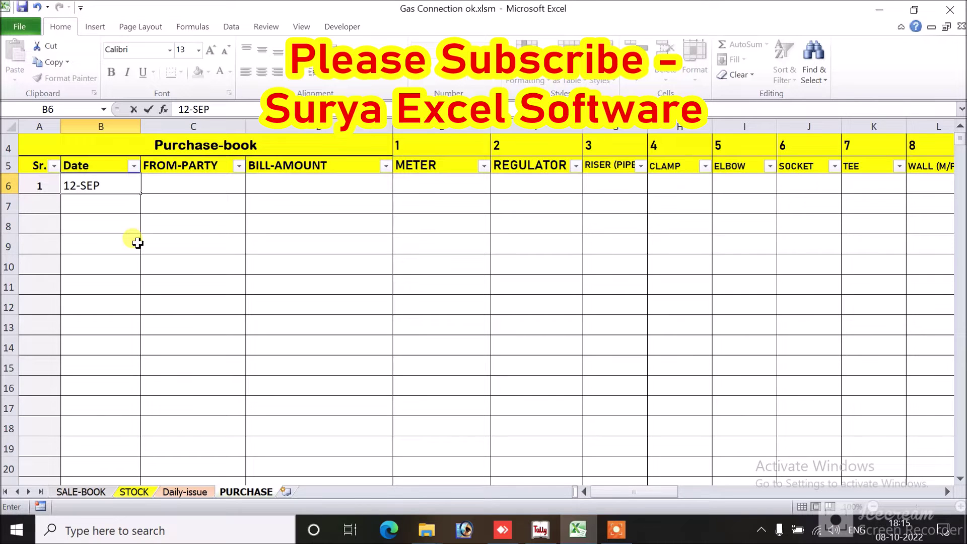
{"action": "key", "text": "Tab"}
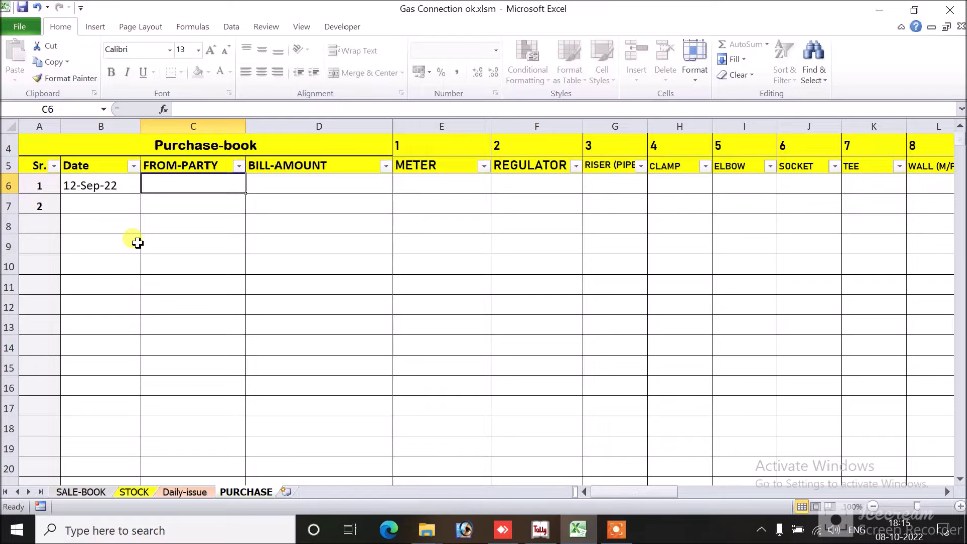
{"action": "type", "text": "SURYA PAT"}
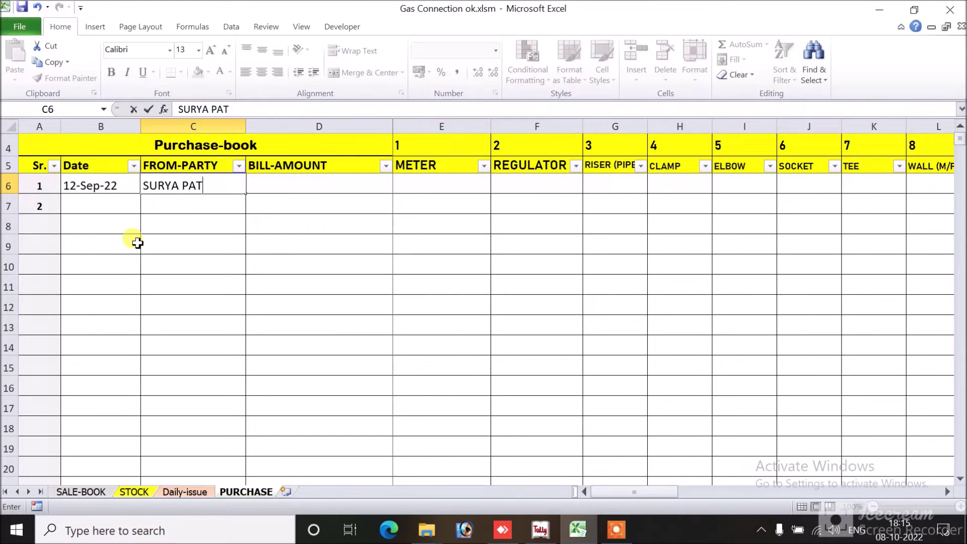
{"action": "key", "text": "Tab"}
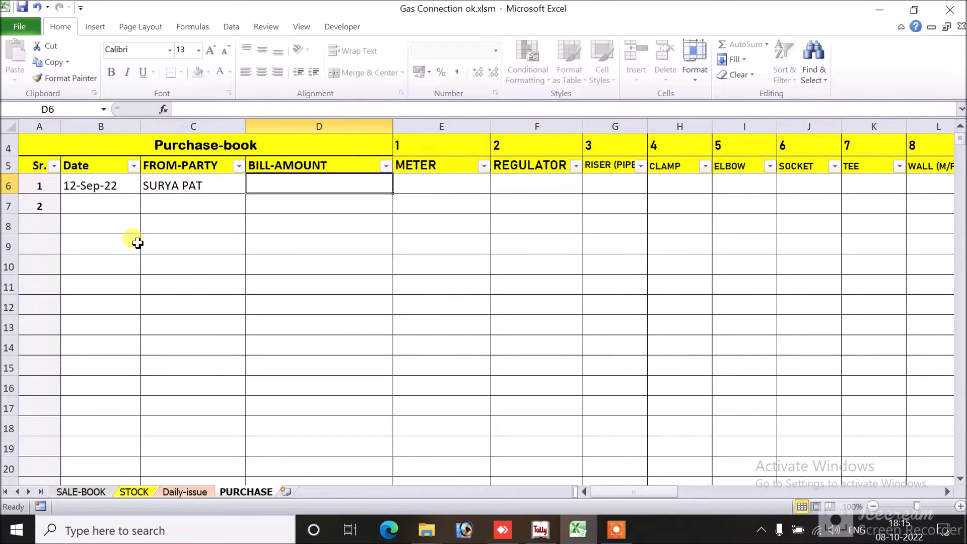
{"action": "type", "text": "1245"}
{"action": "key", "text": "Tab"}
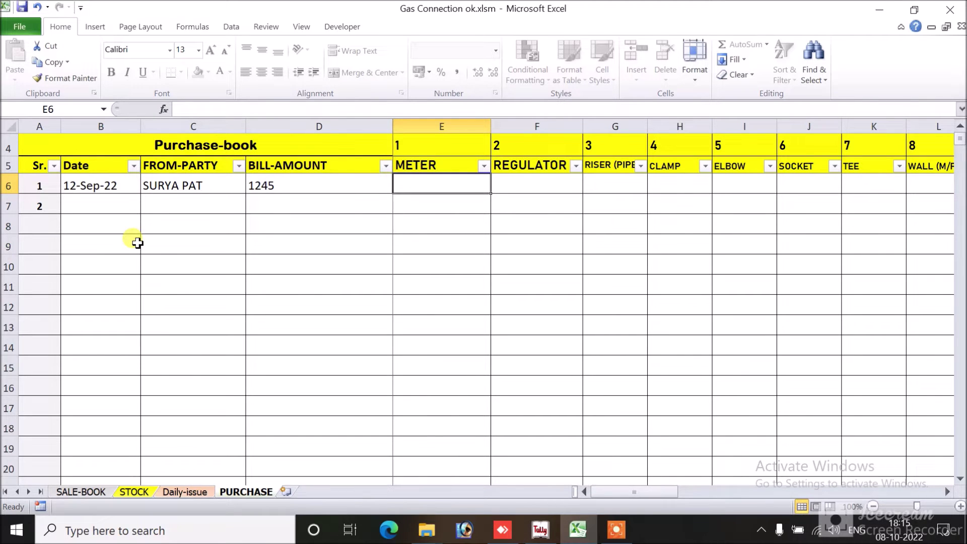
Record 10 purchased each of METER, REGULATOR, RISER (PIPE) and CLAMP, then view STOCK
{"action": "type", "text": "10"}
{"action": "key", "text": "Tab"}
{"action": "type", "text": "10"}
{"action": "key", "text": "Tab"}
{"action": "type", "text": "10"}
{"action": "key", "text": "Tab"}
{"action": "type", "text": "10"}
{"action": "key", "text": "Tab"}
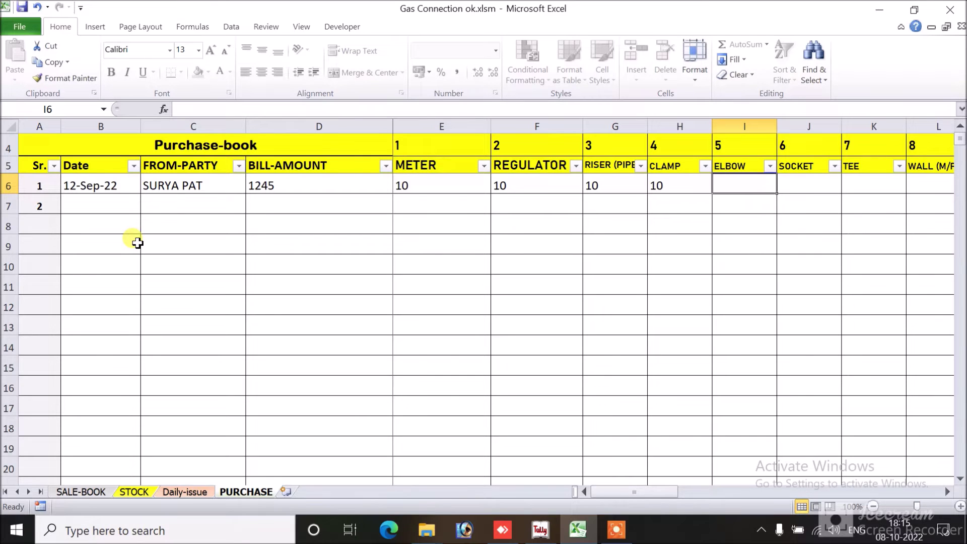
{"action": "key", "text": "shift+Tab"}
{"action": "key", "text": "Tab"}
{"action": "key", "text": "Tab"}
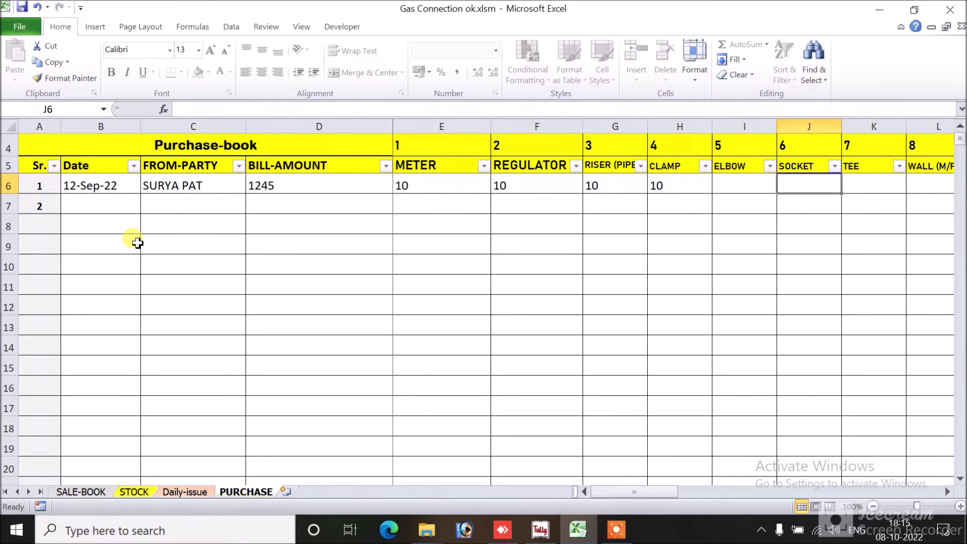
{"action": "left_click", "coordinate": [132, 492]}
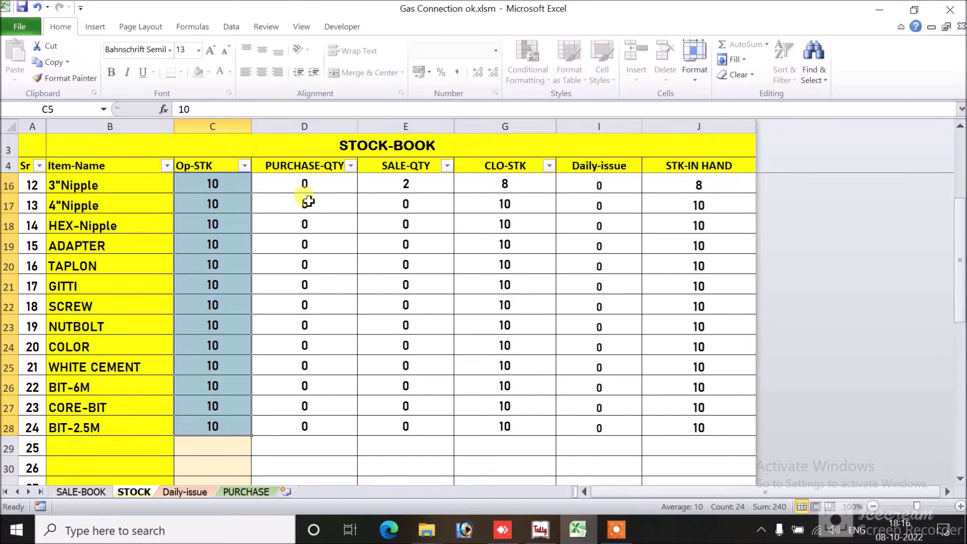
Check the METER and REGULATOR purchase figures on STOCK-BOOK, then start at Daily-issue cell B5
{"action": "scroll", "coordinate": [320, 250], "scroll_direction": "up", "scroll_amount": 1}
{"action": "scroll", "coordinate": [321, 250], "scroll_direction": "up", "scroll_amount": 3}
{"action": "left_click", "coordinate": [333, 187]}
{"action": "left_click", "coordinate": [330, 212]}
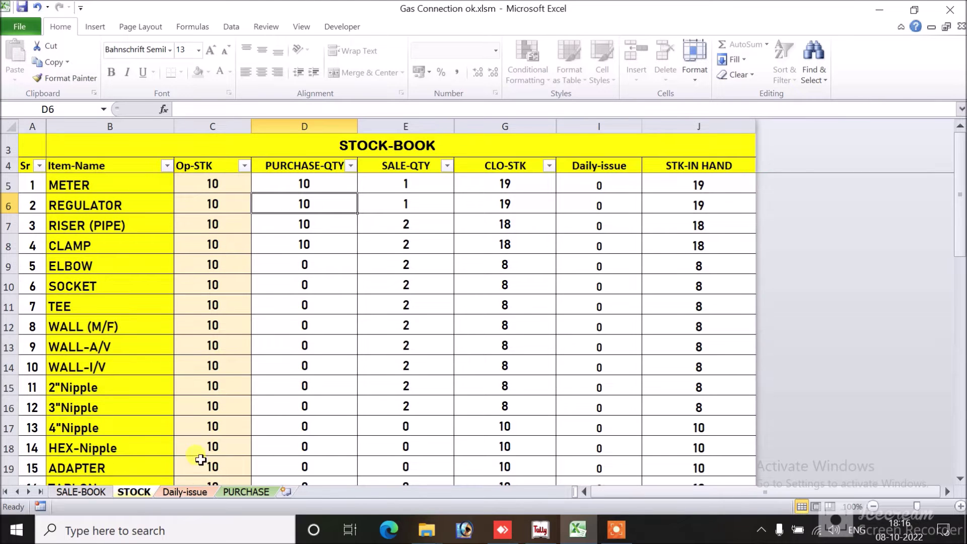
{"action": "left_click", "coordinate": [189, 492]}
{"action": "left_click", "coordinate": [117, 181]}
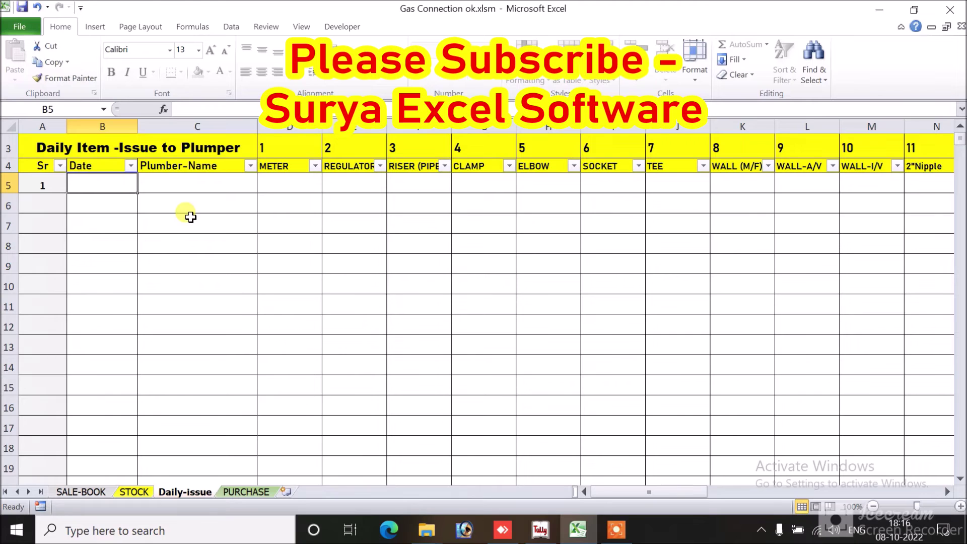
Enter issue date 13-Sep-22, the plumber's name and 5 each for METER through WALL-A/V
{"action": "type", "text": "13-SEP"}
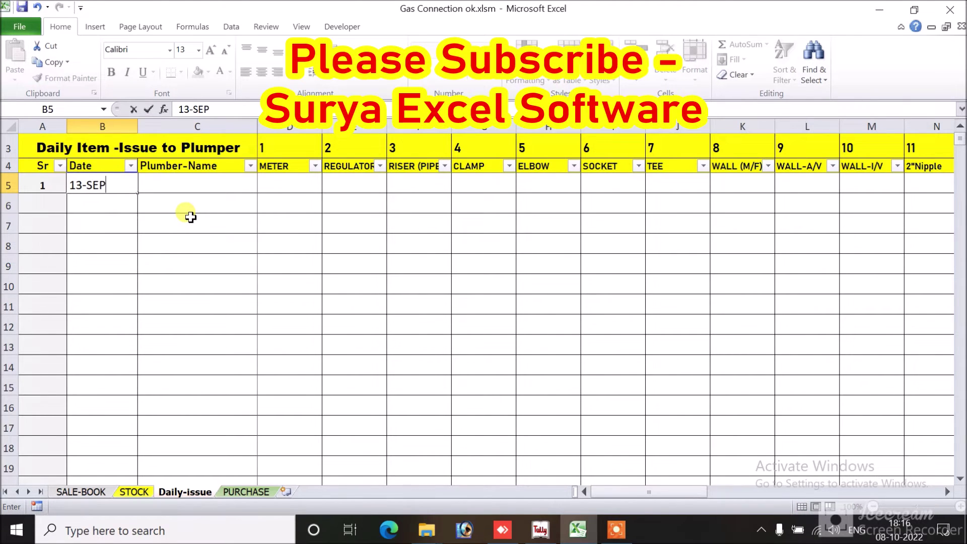
{"action": "key", "text": "Tab"}
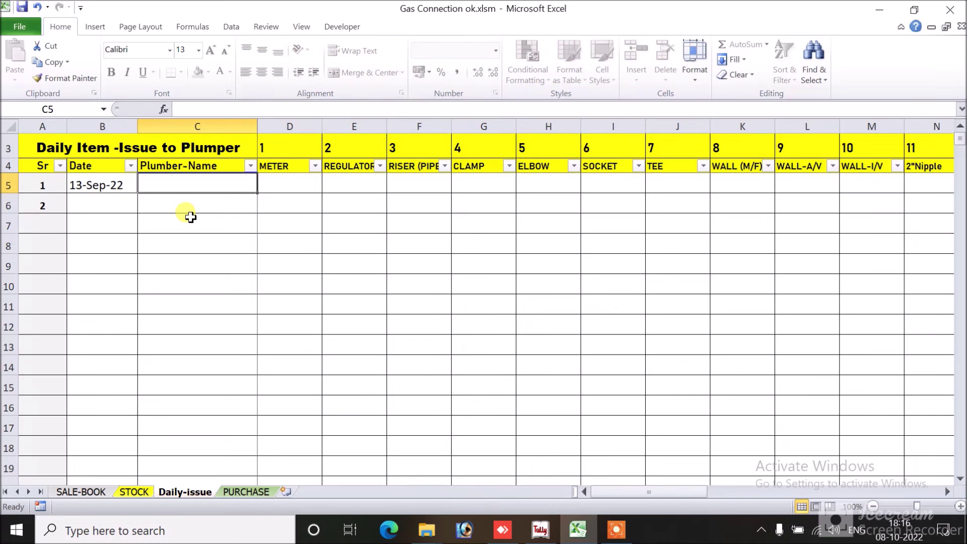
{"action": "type", "text": "RAM"}
{"action": "key", "text": "Tab"}
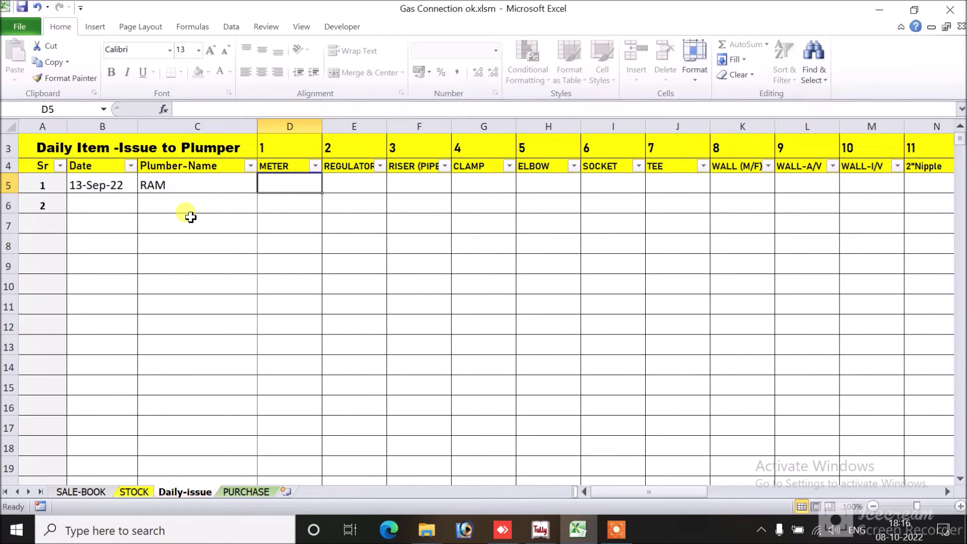
{"action": "type", "text": "5"}
{"action": "key", "text": "Tab"}
{"action": "type", "text": "5"}
{"action": "key", "text": "Tab"}
{"action": "type", "text": "5\t5\t5\t5\t5\t5\t5"}
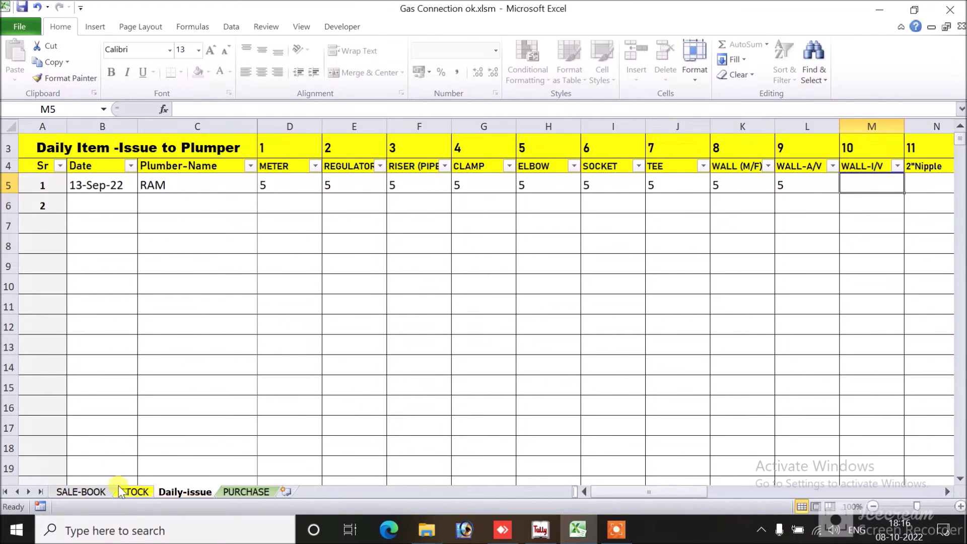
{"action": "left_click", "coordinate": [130, 491]}
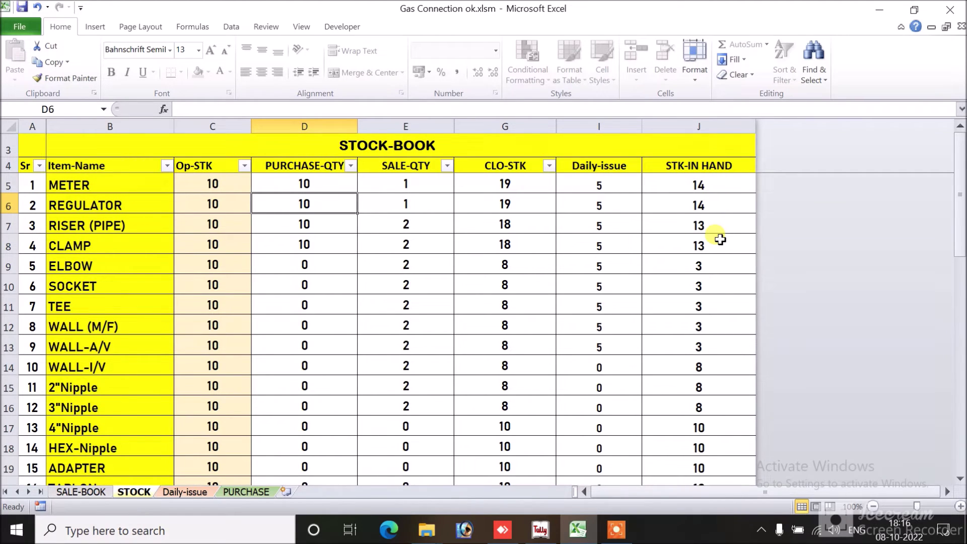
{"action": "left_click", "coordinate": [202, 491]}
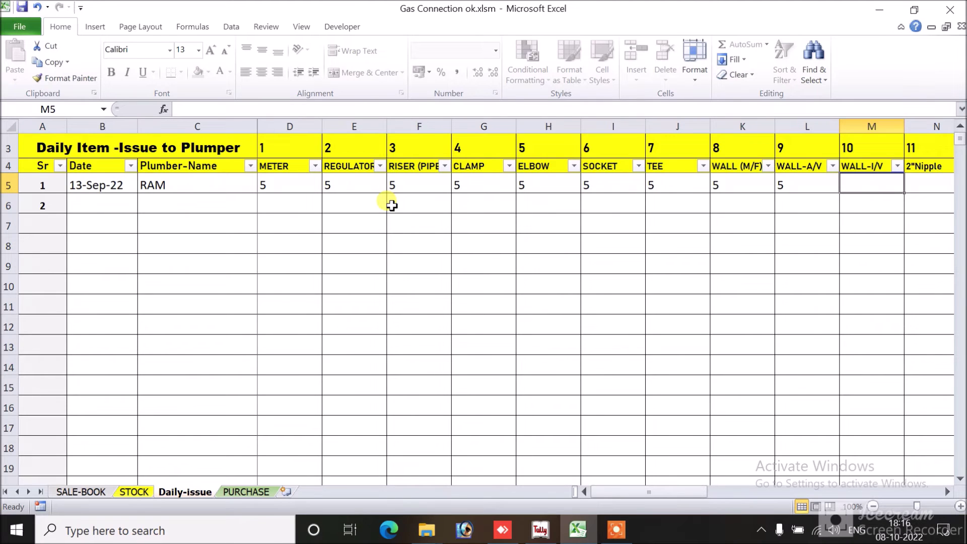
Start row 6 with 15-Sep-22, the same plumber, and quantities 3, 2, 2
{"action": "left_click", "coordinate": [114, 203]}
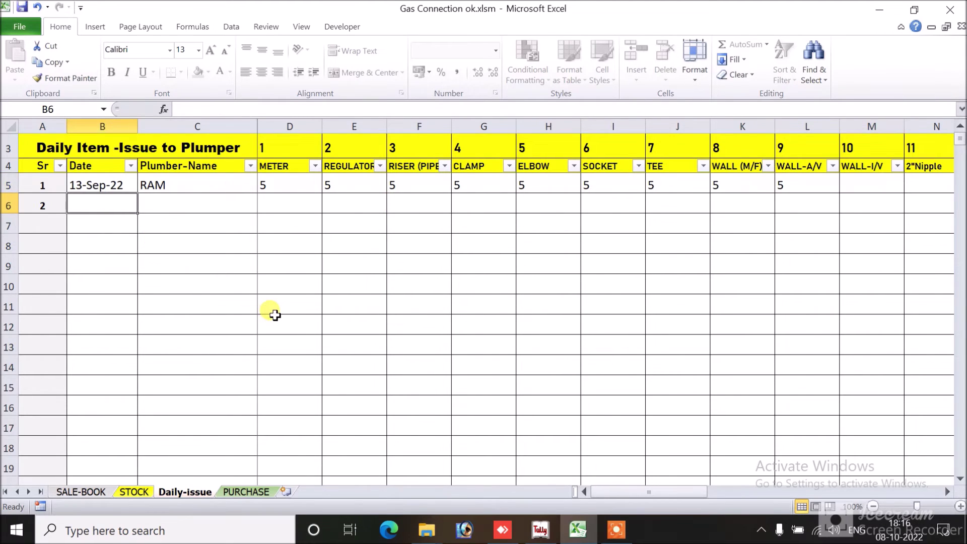
{"action": "type", "text": "15-SEP"}
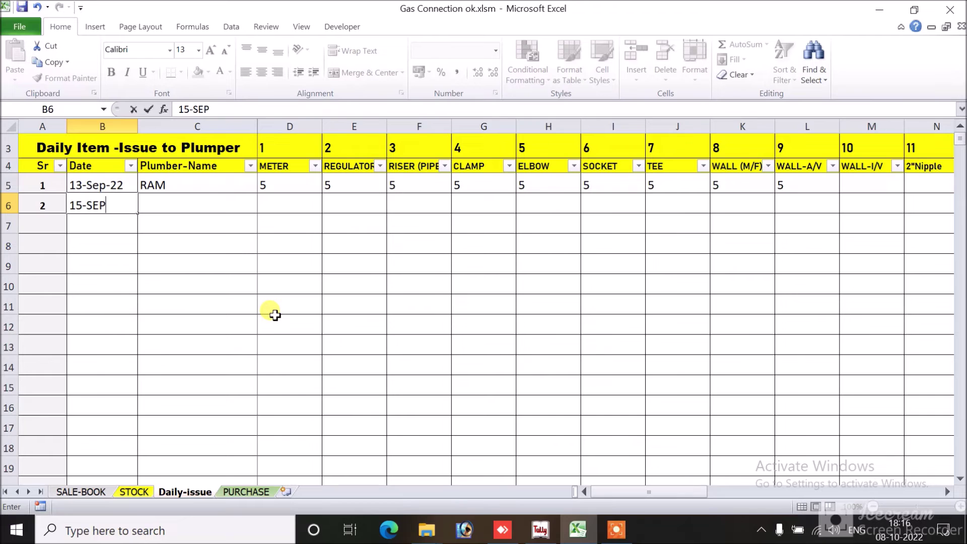
{"action": "key", "text": "Tab"}
{"action": "type", "text": "R"}
{"action": "key", "text": "Tab"}
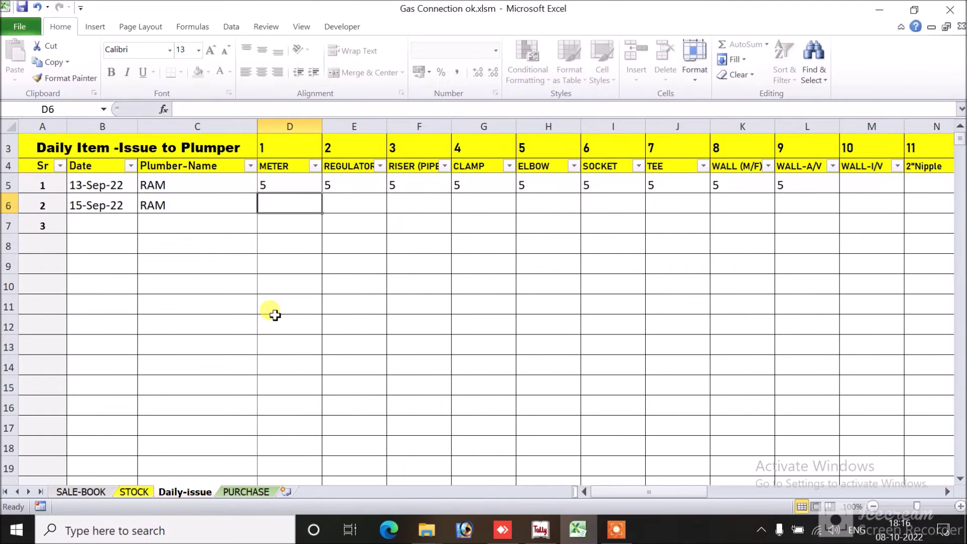
{"action": "type", "text": "3"}
{"action": "key", "text": "Tab"}
{"action": "type", "text": "2"}
{"action": "key", "text": "Tab"}
{"action": "type", "text": "2"}
{"action": "key", "text": "Tab"}
{"action": "type", "text": "2"}
{"action": "type", "text": "2"}
{"action": "key", "text": "Tab"}
Re-enter METER as -3 and -2 each for REGULATOR, RISER (PIPE), CLAMP and ELBOW
{"action": "key", "text": "Left"}
{"action": "key", "text": "Left"}
{"action": "key", "text": "Left"}
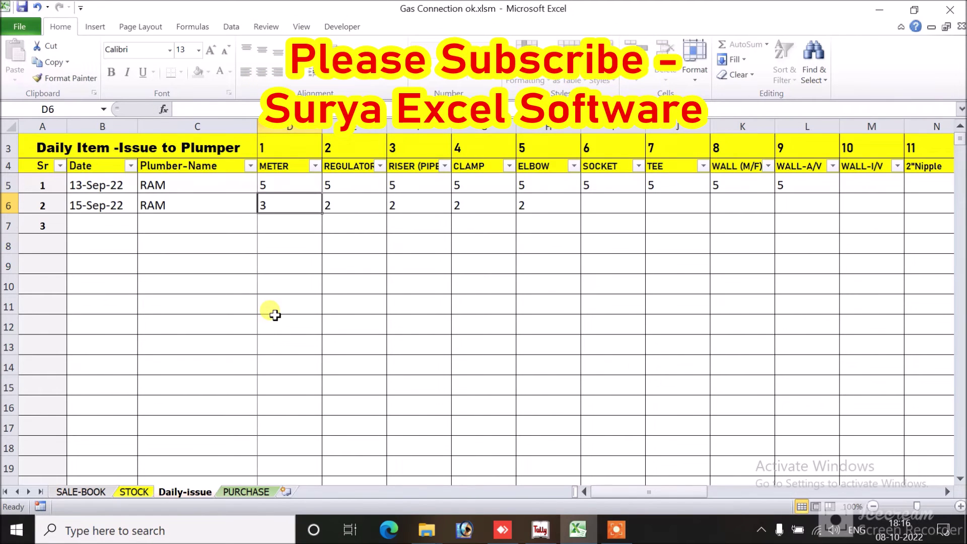
{"action": "type", "text": "-3"}
{"action": "key", "text": "Tab"}
{"action": "type", "text": "-2"}
{"action": "key", "text": "Tab"}
{"action": "type", "text": "-2"}
{"action": "key", "text": "Tab"}
{"action": "type", "text": "-2"}
{"action": "key", "text": "Tab"}
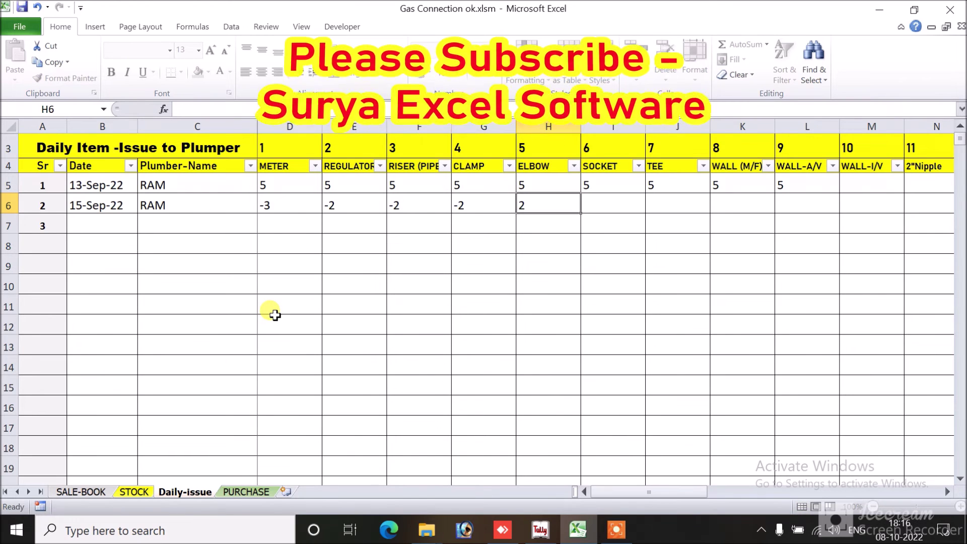
{"action": "type", "text": "-"}
{"action": "key", "text": "Tab"}
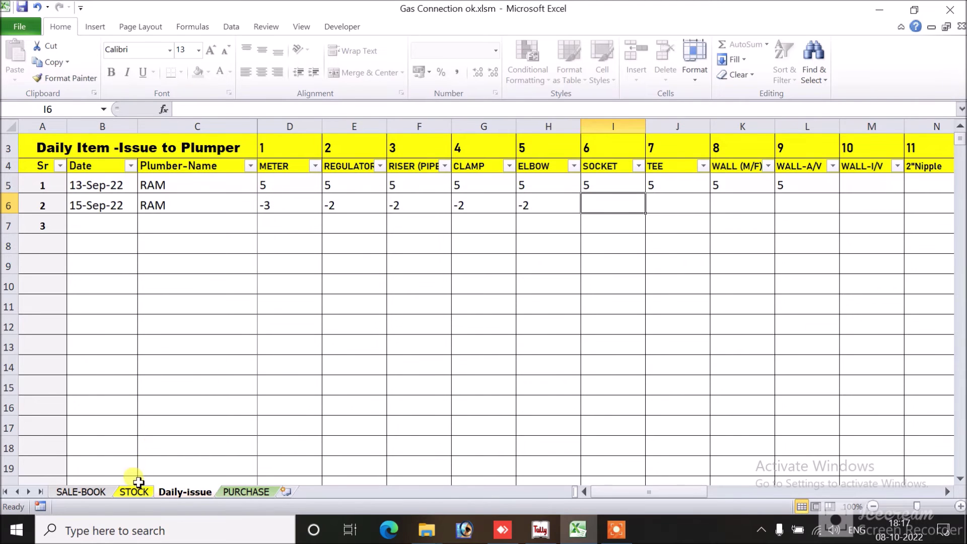
Check METER's daily issue on STOCK, change the 15-Sep METER entry to -5, and recheck totals
{"action": "left_click", "coordinate": [134, 491]}
{"action": "left_click", "coordinate": [596, 187]}
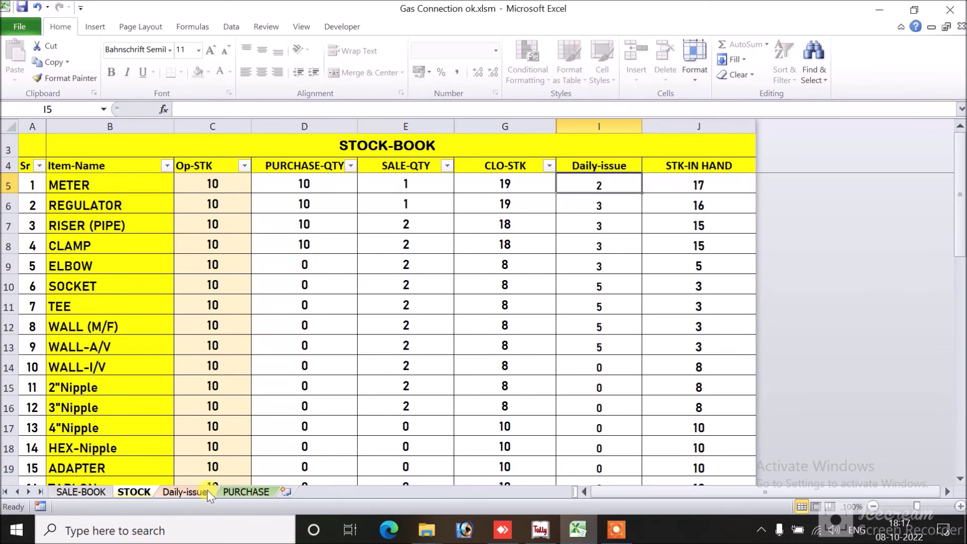
{"action": "left_click", "coordinate": [194, 491]}
{"action": "left_click", "coordinate": [297, 205]}
{"action": "type", "text": "-5"}
{"action": "key", "text": "Return"}
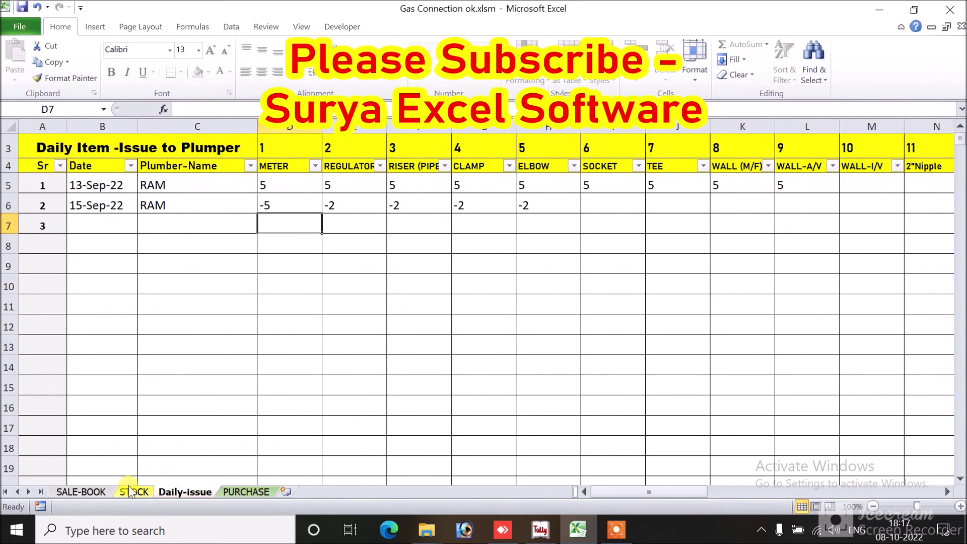
{"action": "left_click", "coordinate": [134, 492]}
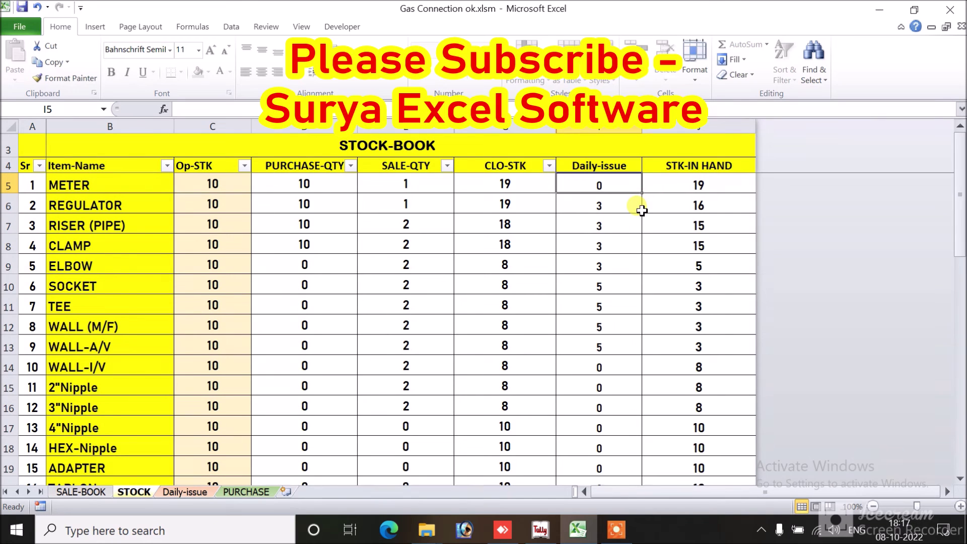